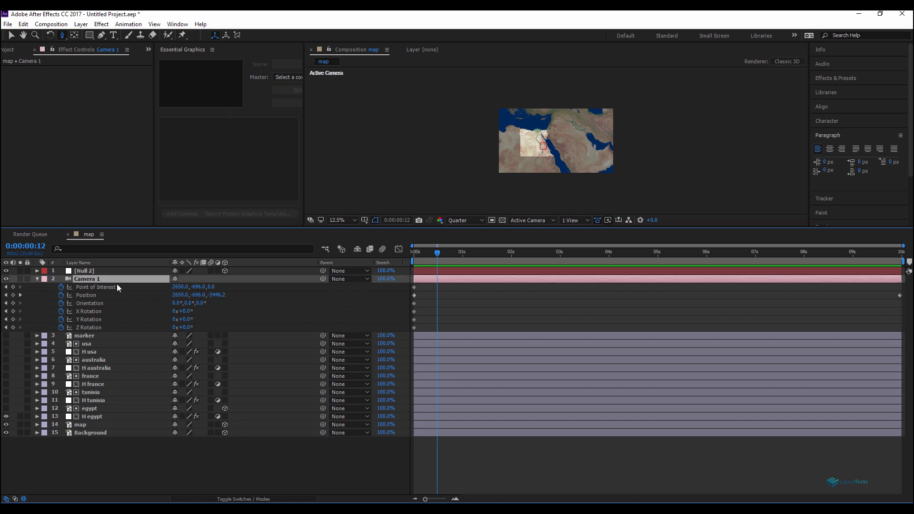
# Step: Parent Camera 1 to the Null 2 layer
pyautogui.moveTo(323, 278); pyautogui.dragTo(82, 273)
pyautogui.click(83, 270)
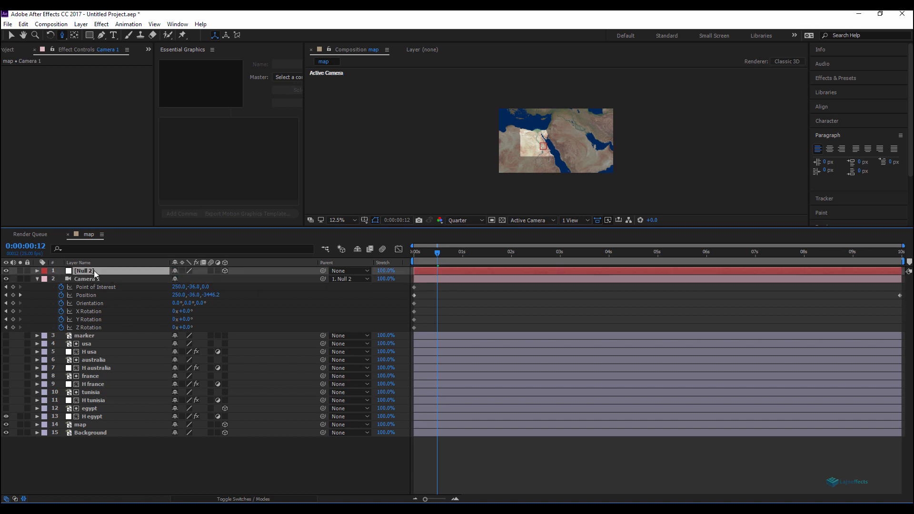
# Step: Move Null 2 in the composition so the camera frames Tunisia, and preview the camera move
pyautogui.click(394, 465)
pyautogui.press('.')
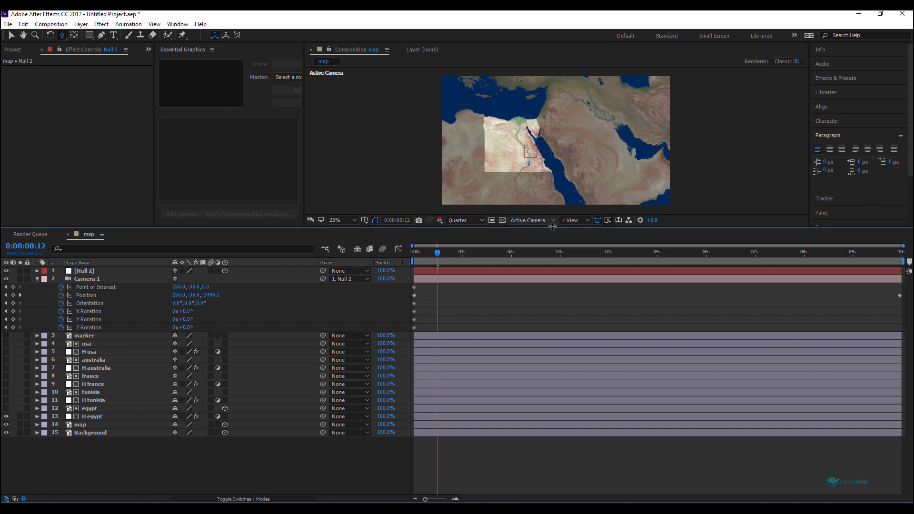
pyautogui.moveTo(551, 226); pyautogui.dragTo(551, 253)
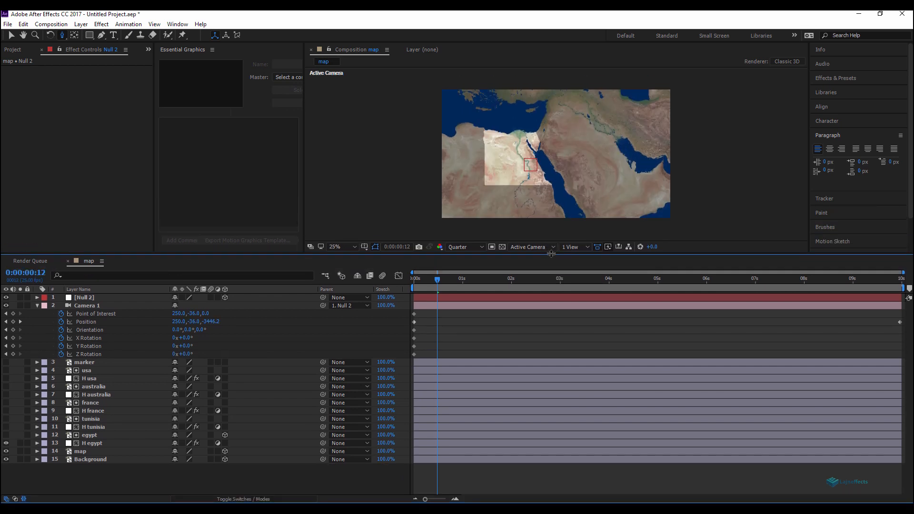
pyautogui.press('v')
pyautogui.click(136, 298)
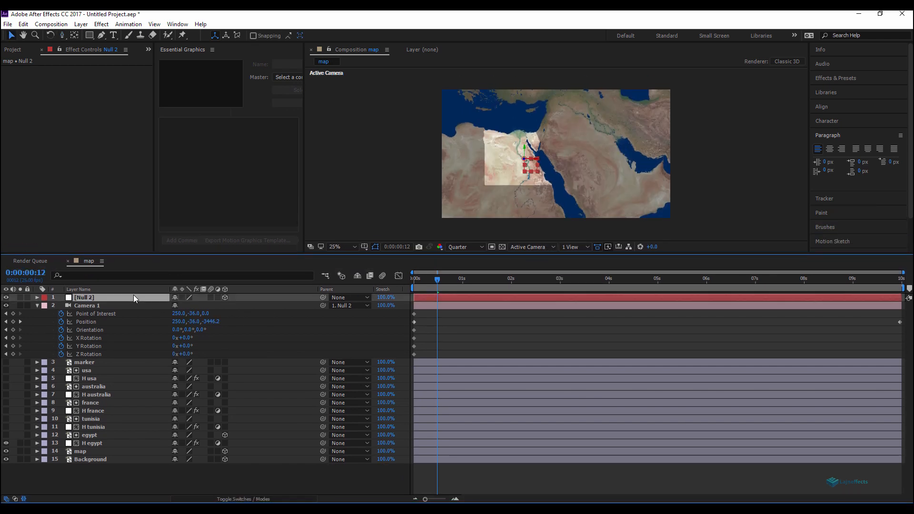
pyautogui.moveTo(533, 166); pyautogui.dragTo(396, 111)
pyautogui.press('space')
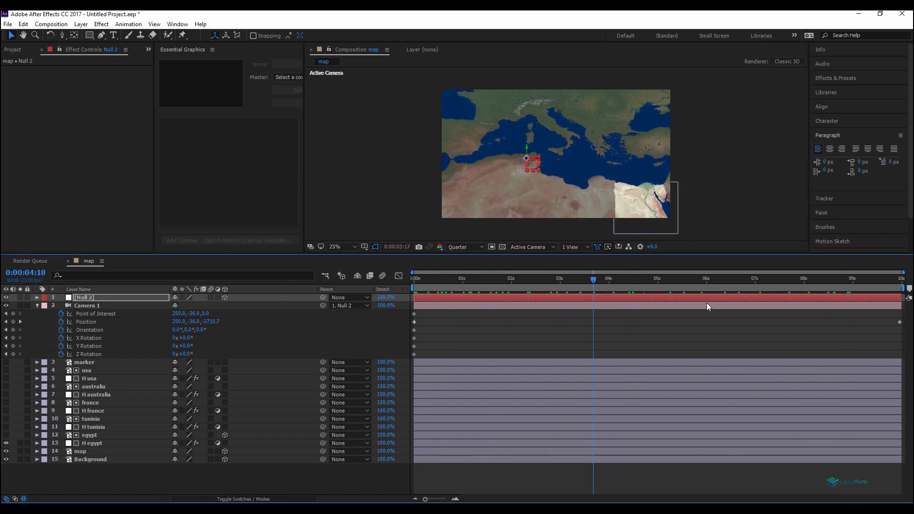
pyautogui.press('space')
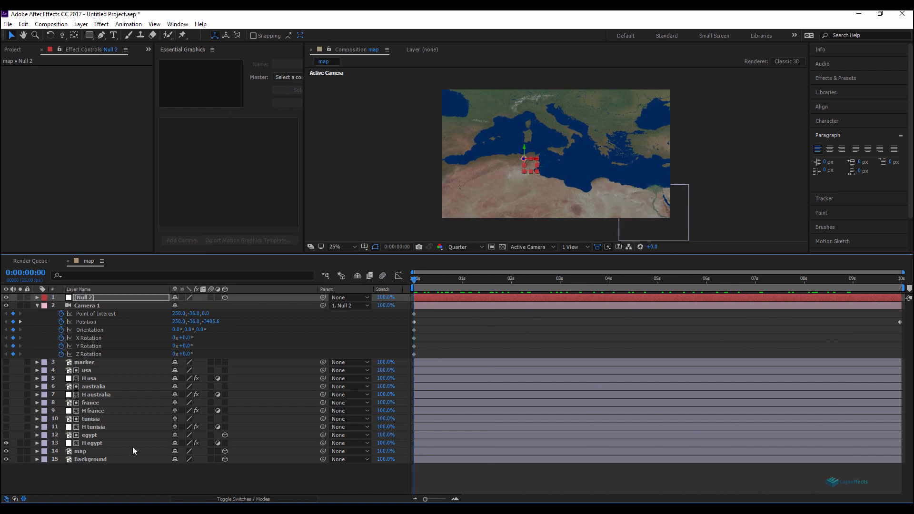
# Step: Hide the H egypt layer and show the H tunisia layer
pyautogui.click(6, 443)
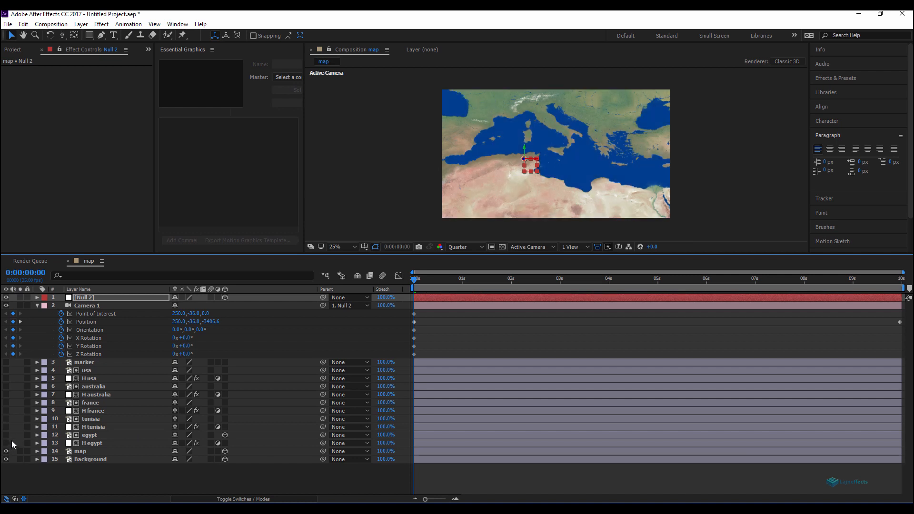
pyautogui.click(6, 427)
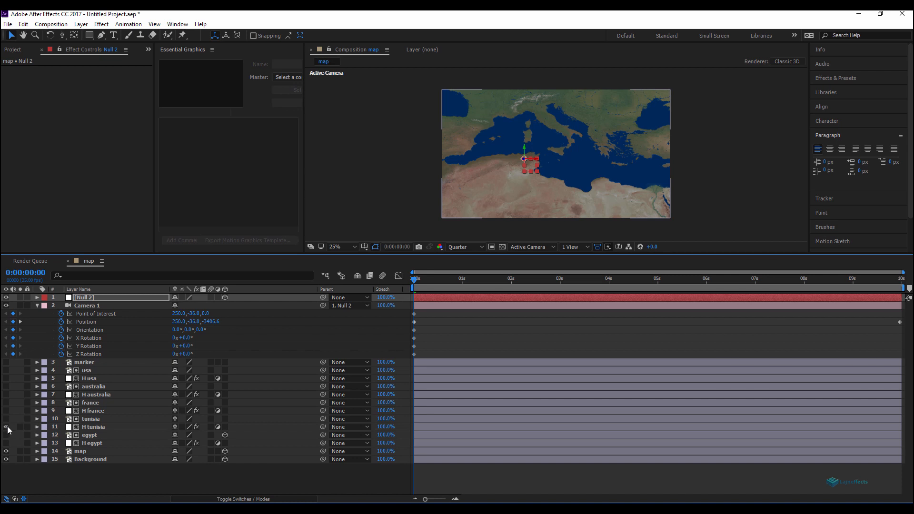
# Step: Turn on the 3D layer switch for the tunisia, france, australia and usa layers
pyautogui.click(93, 419)
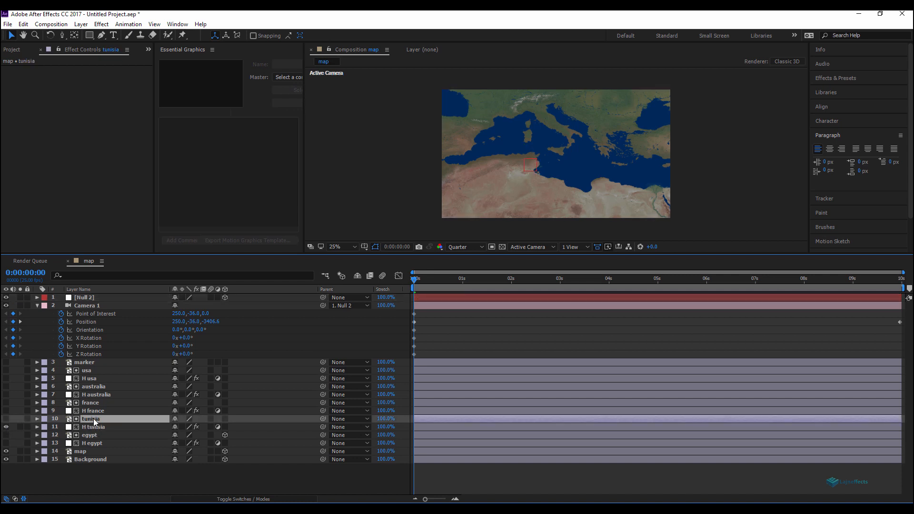
pyautogui.click(224, 419)
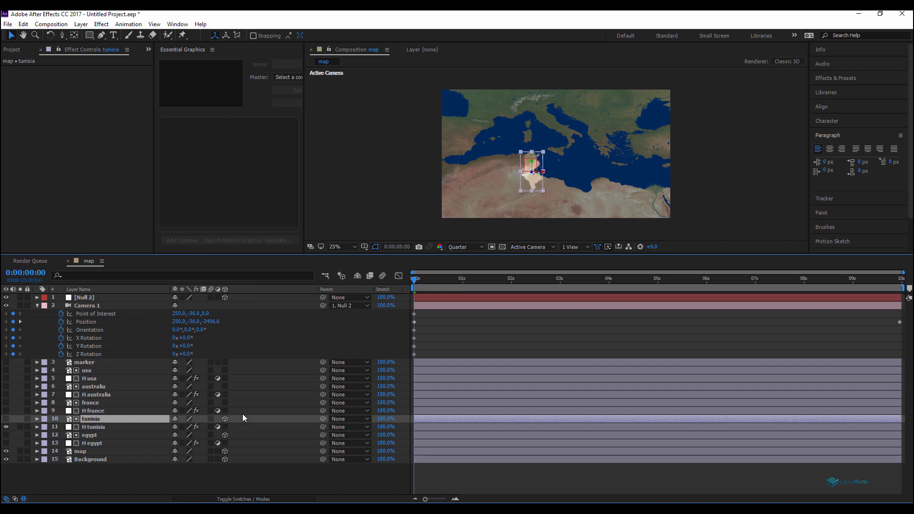
pyautogui.click(224, 402)
pyautogui.click(98, 387)
pyautogui.click(225, 386)
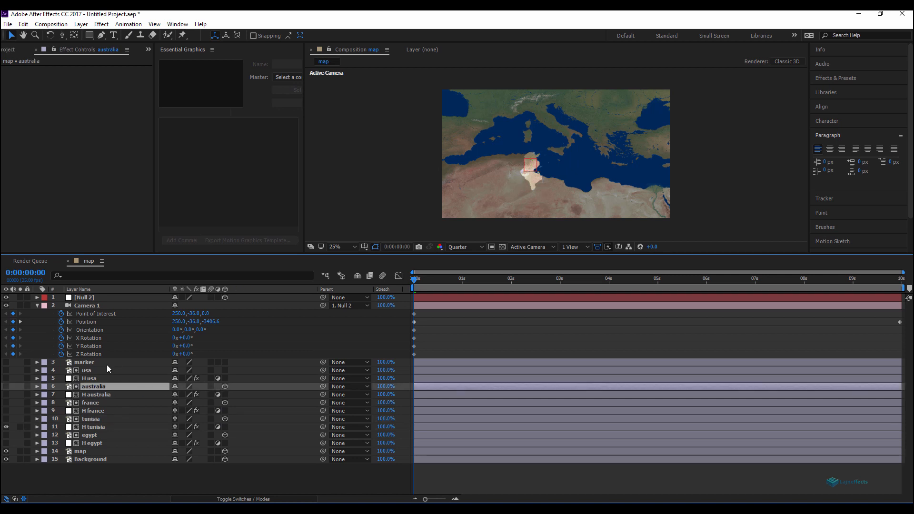
pyautogui.click(90, 370)
pyautogui.click(224, 370)
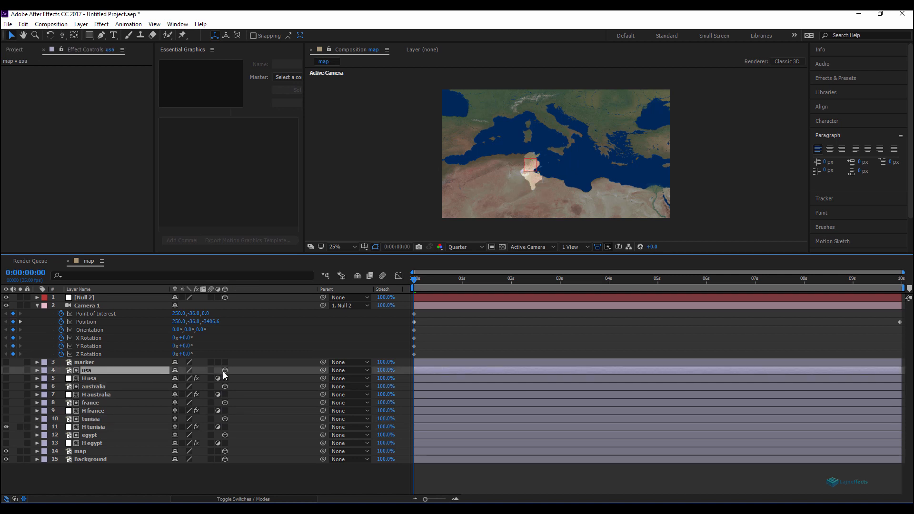
# Step: Preview the animation from the start
pyautogui.click(155, 483)
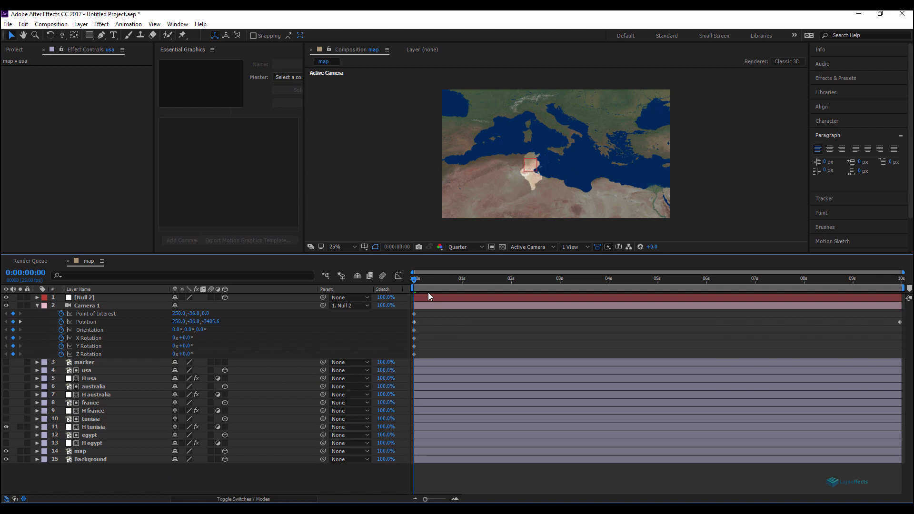
pyautogui.press('space')
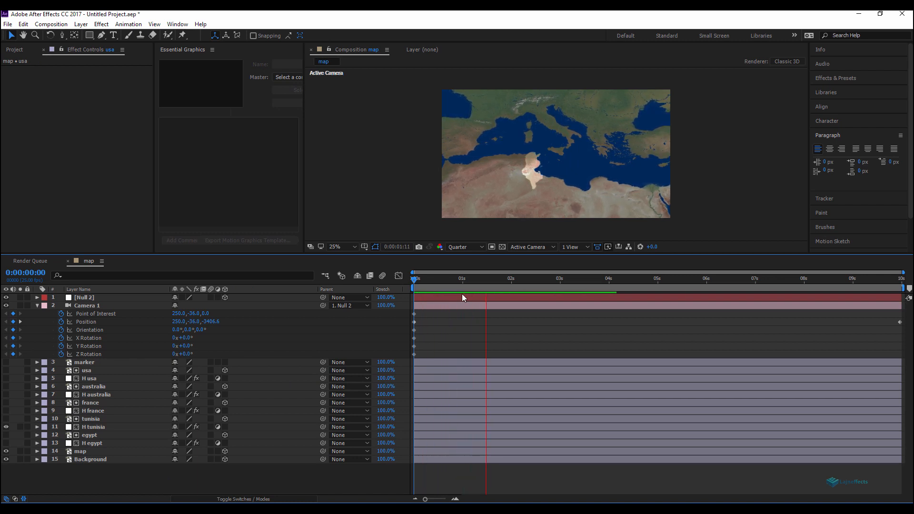
pyautogui.press('space')
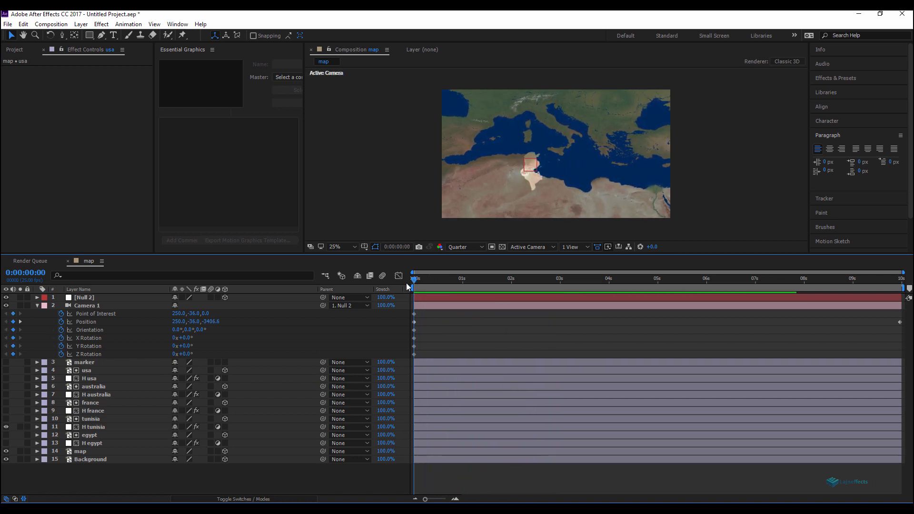
# Step: Copy the egypt layer's opacity keyframes onto the tunisia, france, australia and usa layers and preview the fade
pyautogui.click(90, 435)
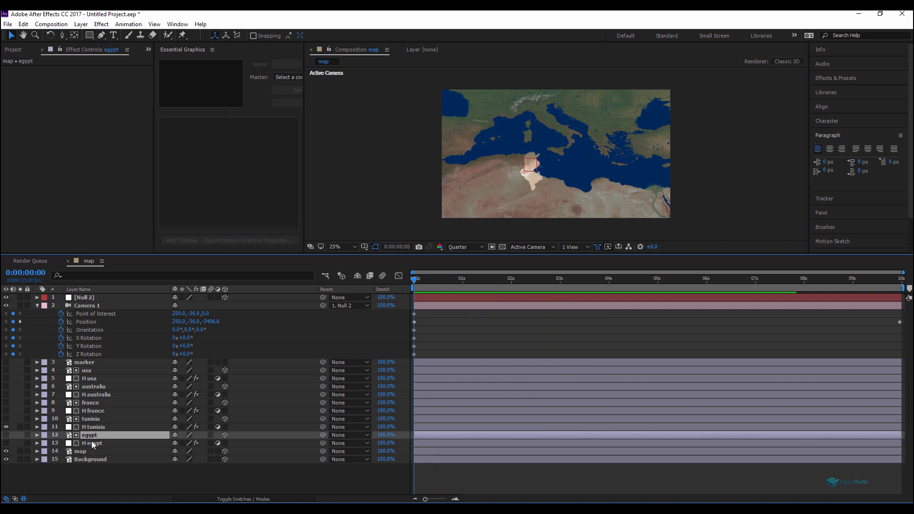
pyautogui.press('t')
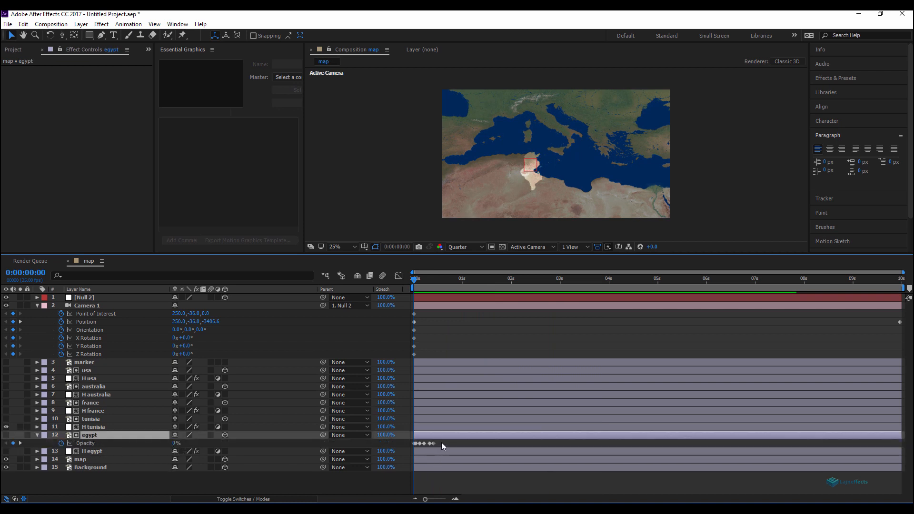
pyautogui.moveTo(441, 442); pyautogui.dragTo(407, 445)
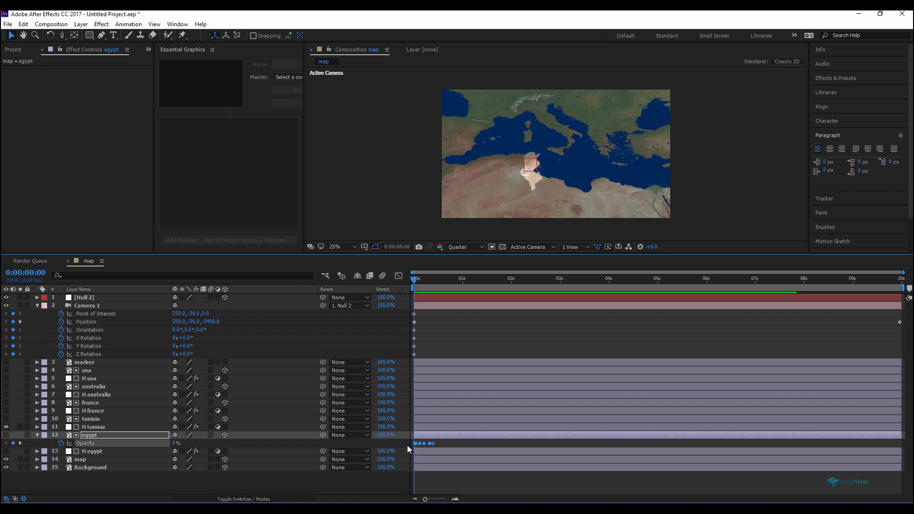
pyautogui.click(92, 420)
pyautogui.keyDown('ctrl'); pyautogui.click(91, 404); pyautogui.keyUp('ctrl')
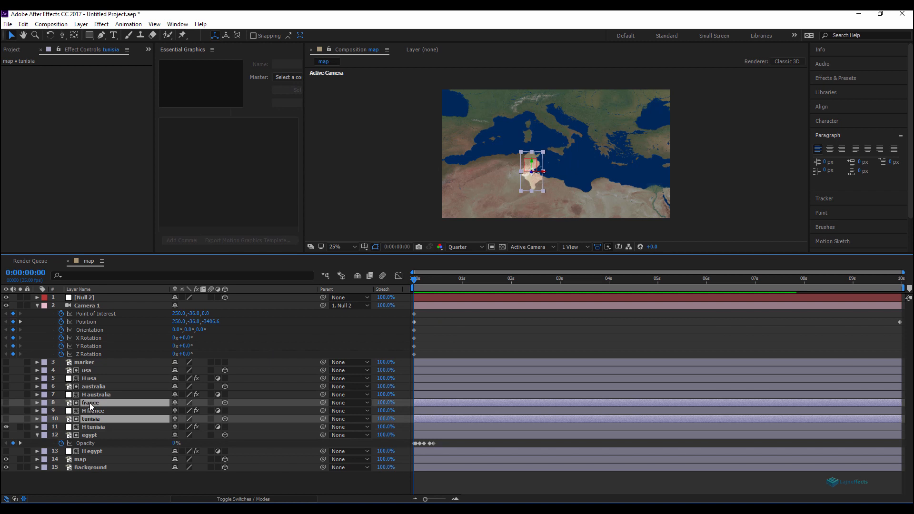
pyautogui.keyDown('ctrl'); pyautogui.click(95, 387); pyautogui.keyUp('ctrl')
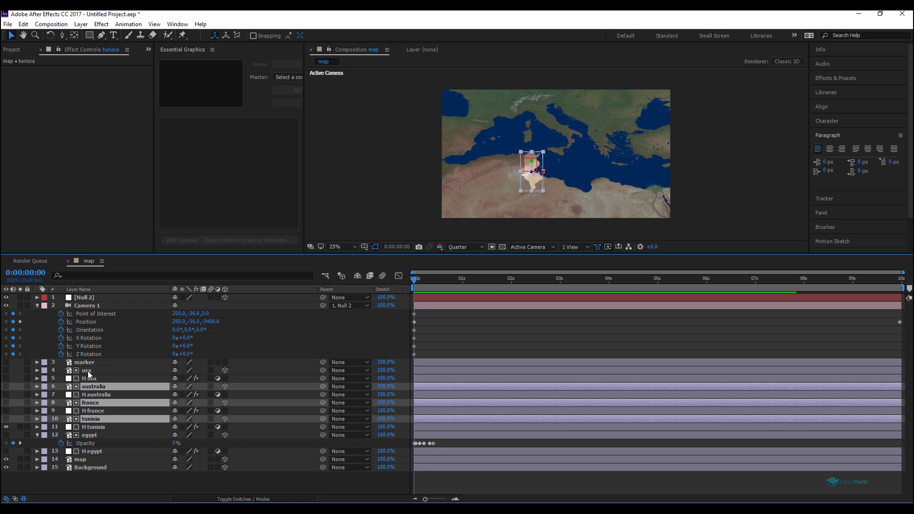
pyautogui.keyDown('ctrl'); pyautogui.click(90, 371); pyautogui.keyUp('ctrl')
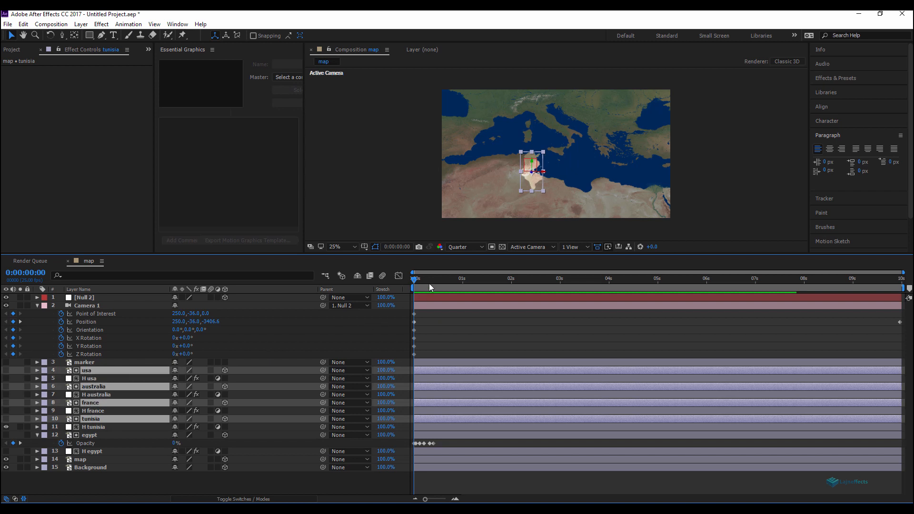
pyautogui.hotkey('ctrl', 'v')
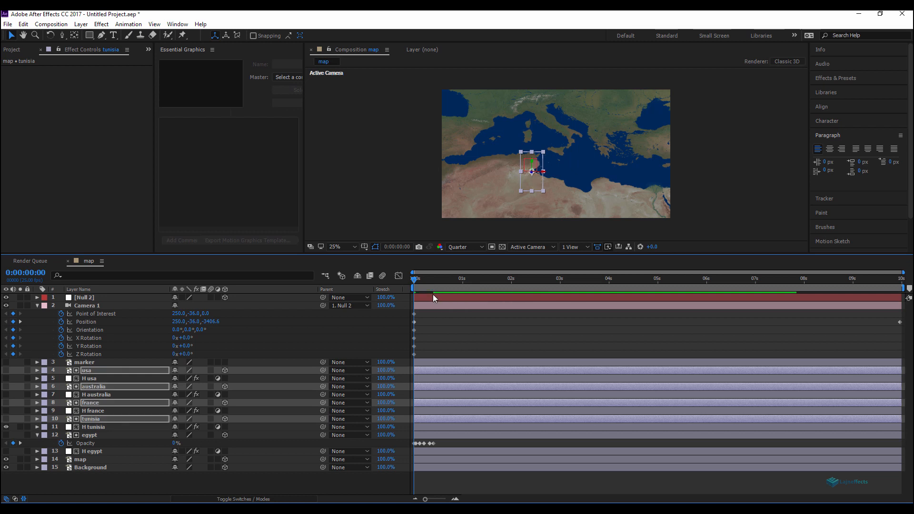
pyautogui.click(353, 482)
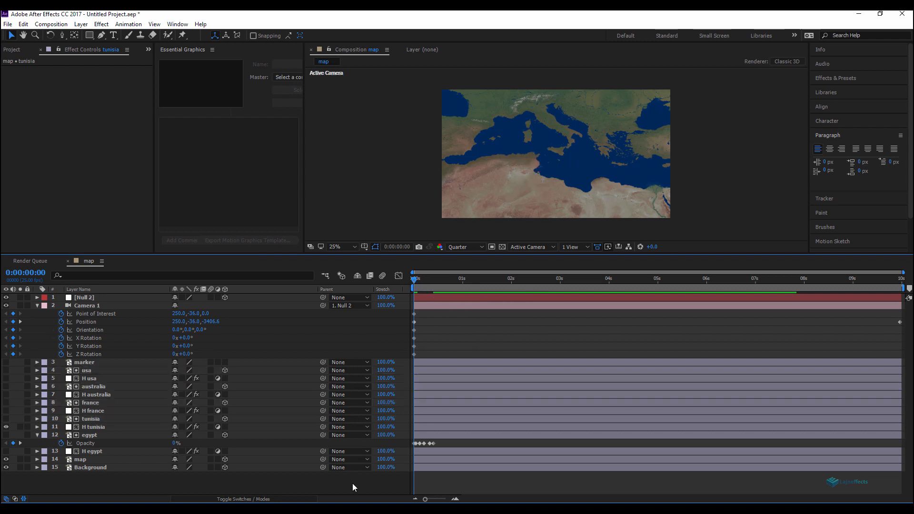
pyautogui.press('space')
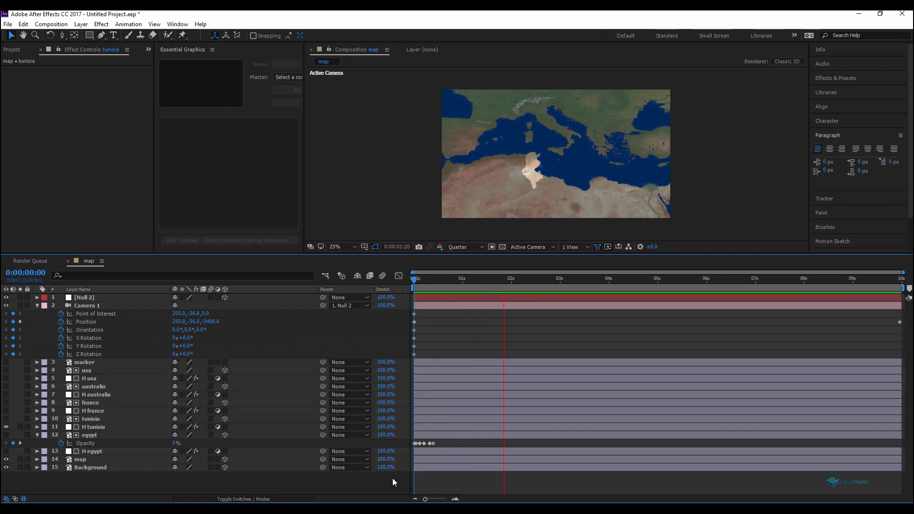
# Step: At 0:00:00:08, move Null 2 so the camera frames France
pyautogui.click(429, 278)
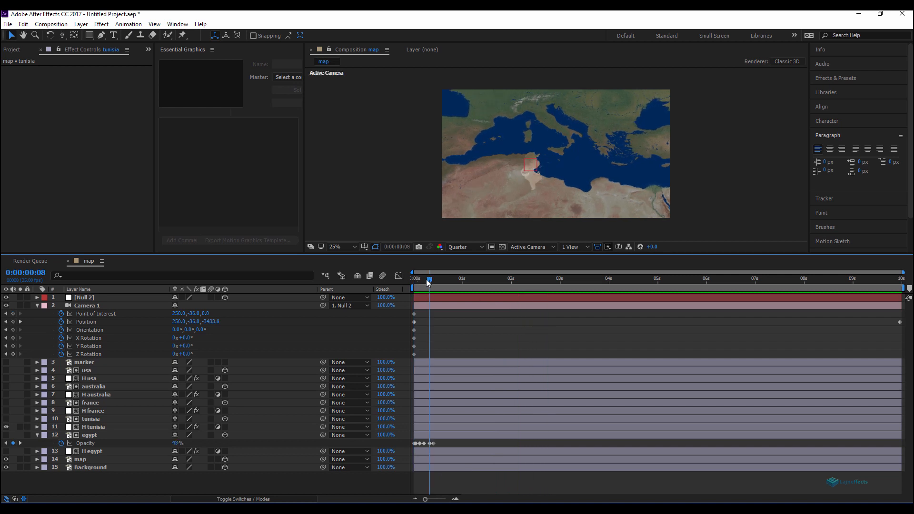
pyautogui.click(87, 299)
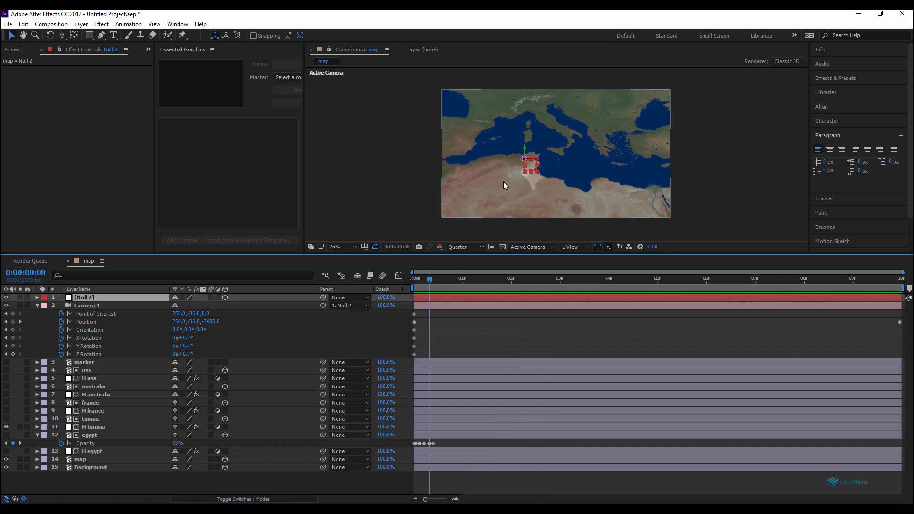
pyautogui.moveTo(533, 166); pyautogui.dragTo(500, 107)
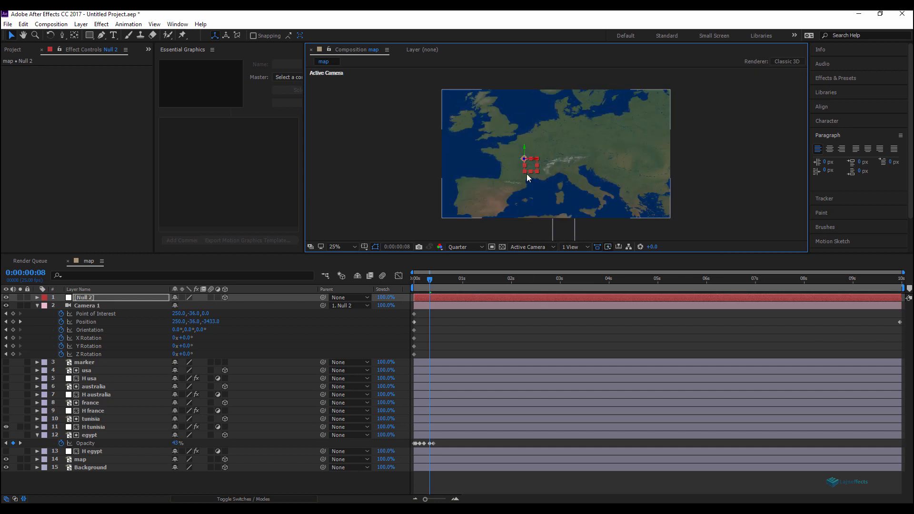
# Step: Hide the H tunisia layer and show the H france layer
pyautogui.click(92, 482)
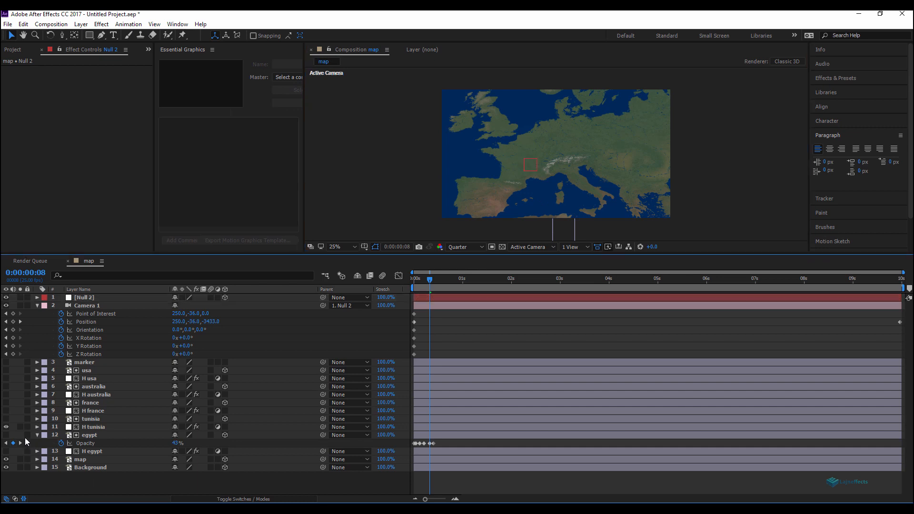
pyautogui.click(6, 427)
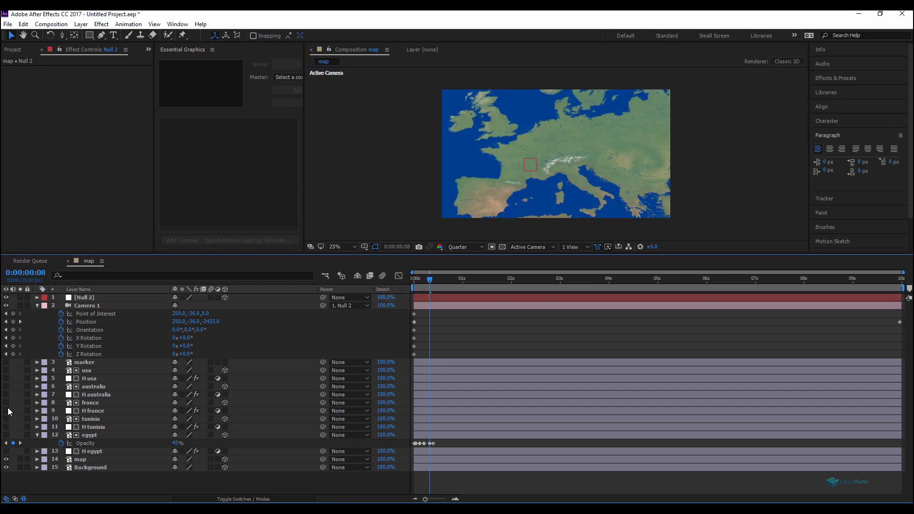
pyautogui.click(6, 411)
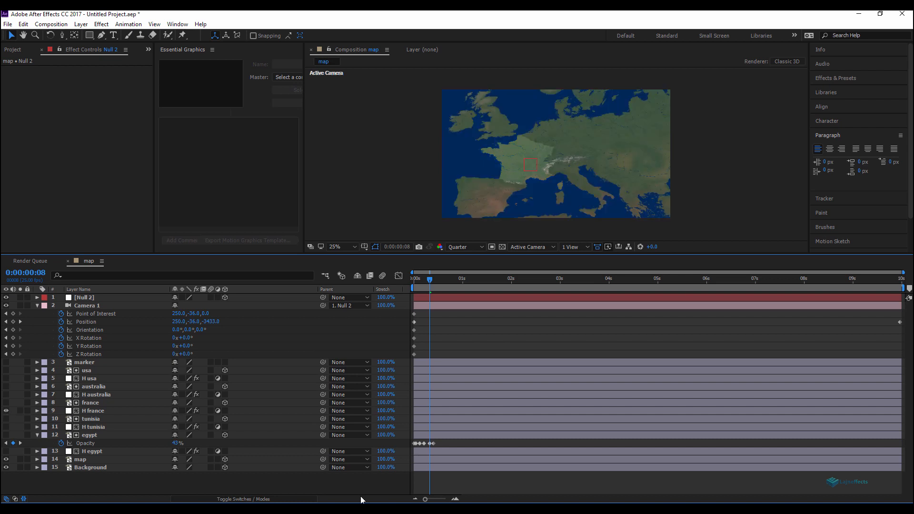
# Step: Preview the camera move and return to the start of the timeline
pyautogui.press('space')
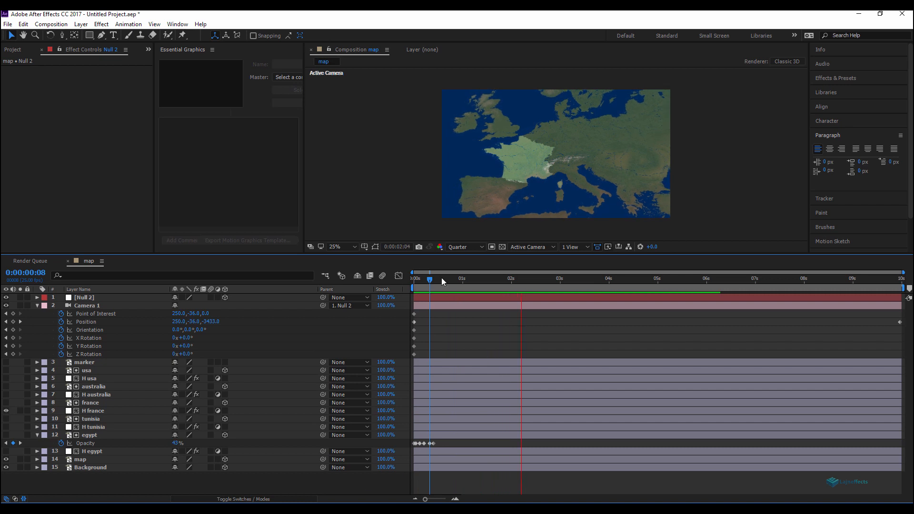
pyautogui.moveTo(442, 279); pyautogui.dragTo(317, 275)
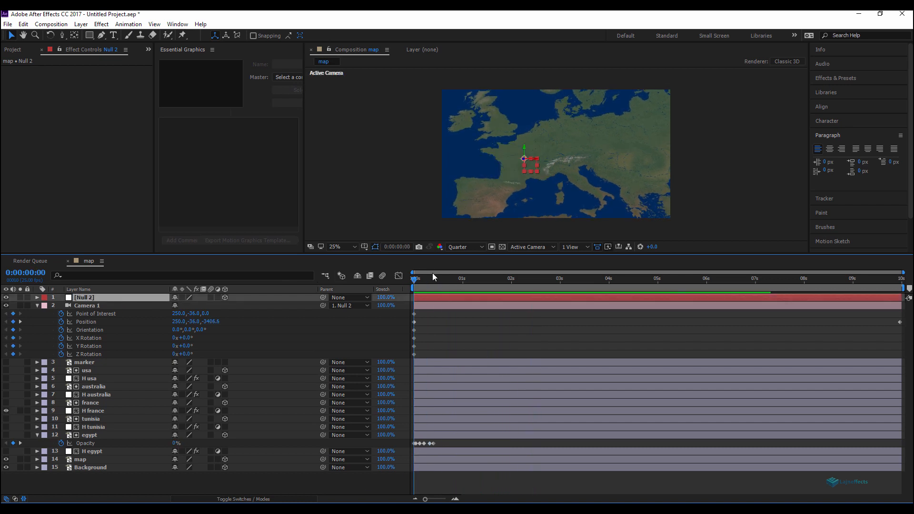
# Step: Hide the H france layer and show the H tunisia layer
pyautogui.click(6, 410)
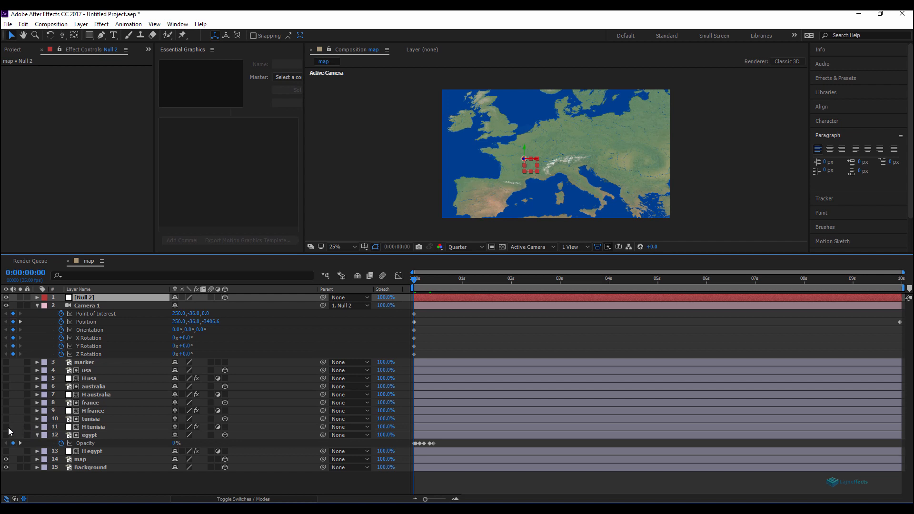
pyautogui.click(91, 426)
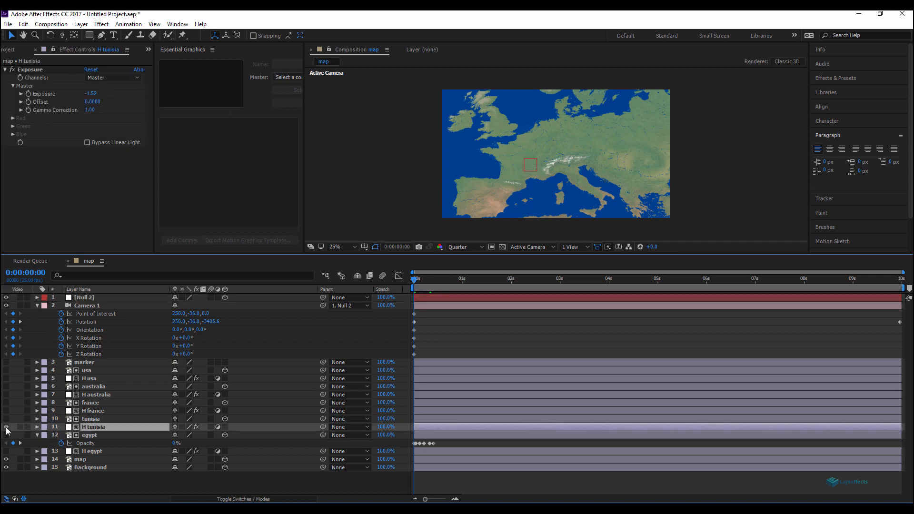
pyautogui.click(6, 427)
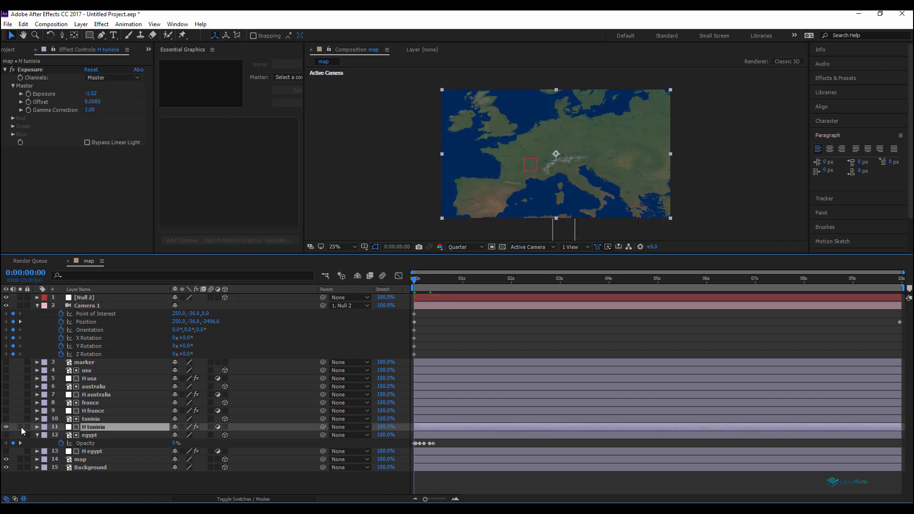
# Step: At 0:00:02:08, move Null 2 so the camera frames Tunisia
pyautogui.click(89, 299)
pyautogui.moveTo(531, 165); pyautogui.dragTo(567, 230)
pyautogui.moveTo(430, 281); pyautogui.dragTo(527, 286)
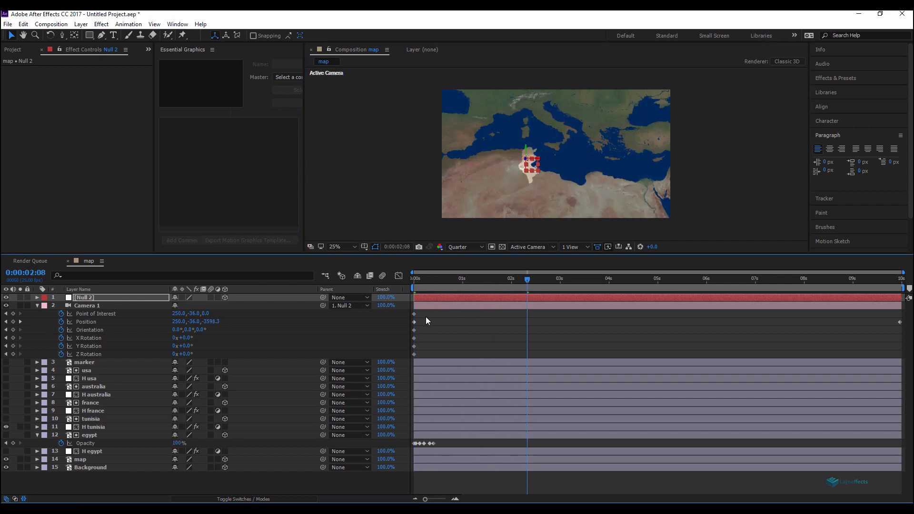
# Step: Scale Null 2 down to 38% to zoom the camera in on Tunisia
pyautogui.click(462, 321)
pyautogui.click(445, 296)
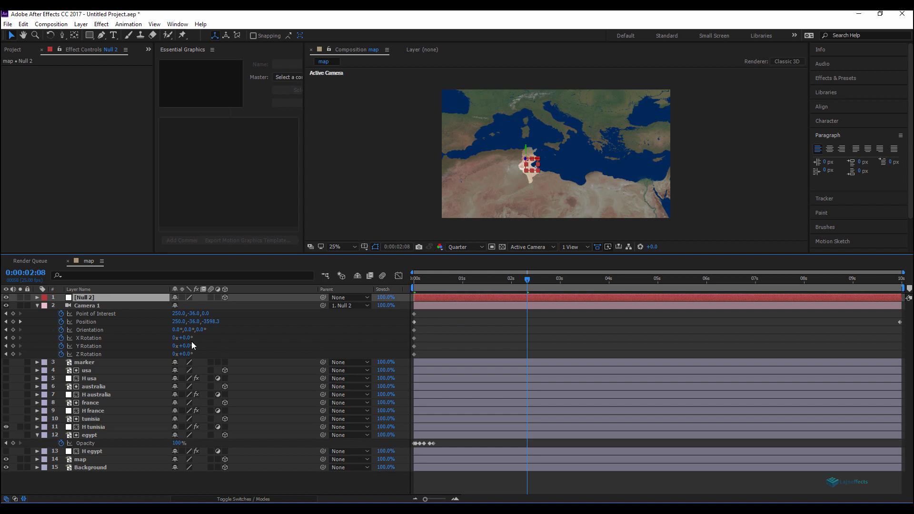
pyautogui.press('s')
pyautogui.moveTo(201, 309); pyautogui.dragTo(174, 313)
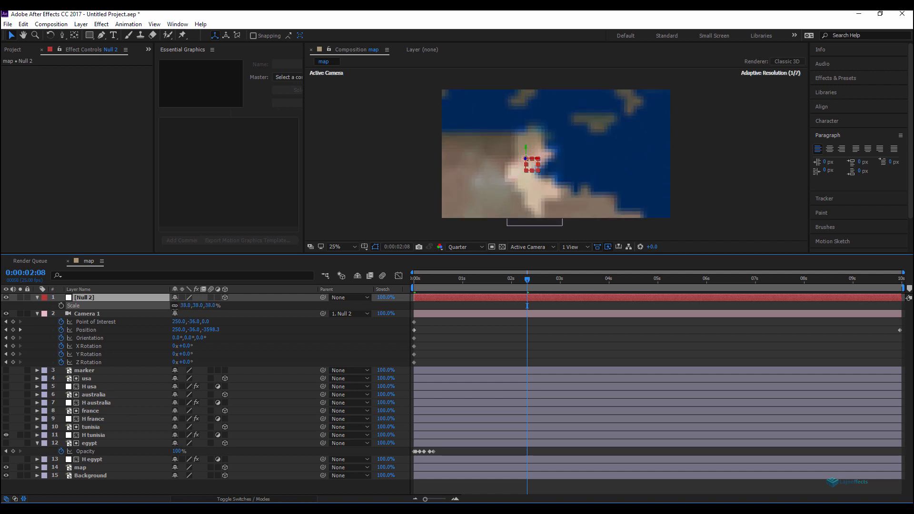
pyautogui.click(537, 172)
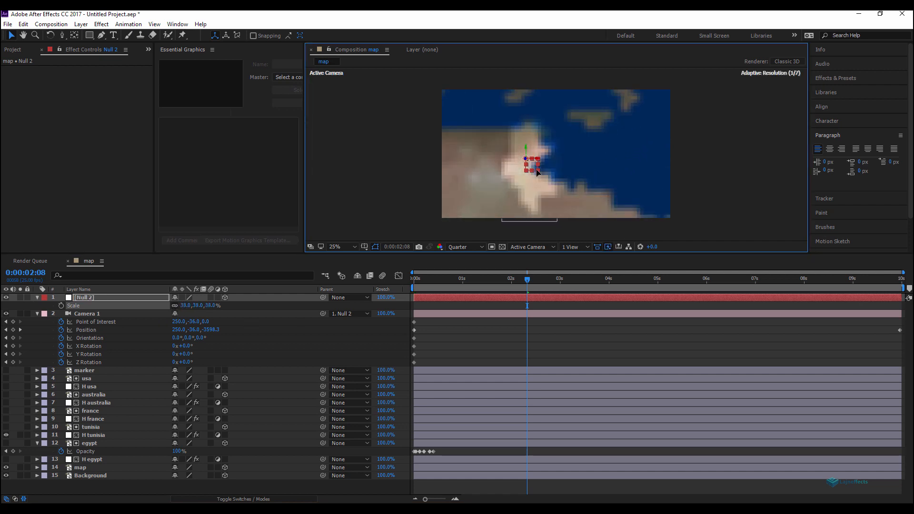
pyautogui.click(468, 333)
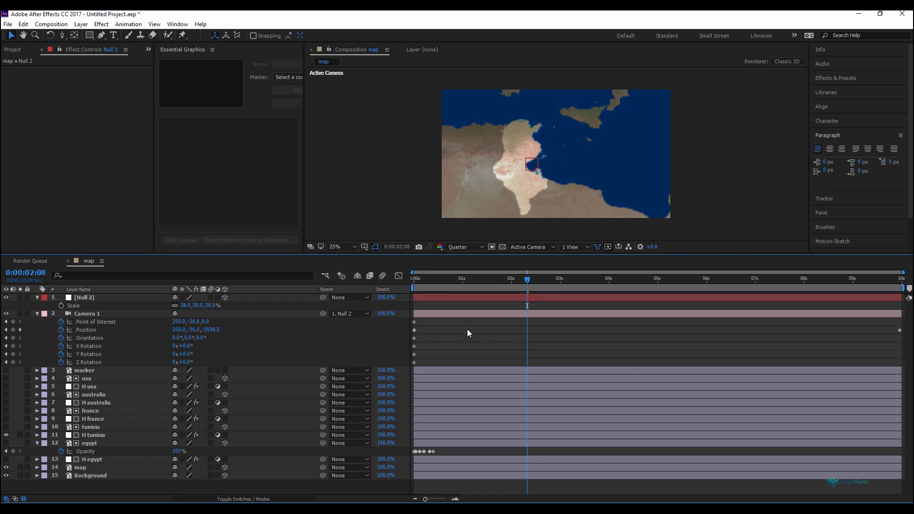
# Step: Preview the camera move and set the current time to 0:00:01:20
pyautogui.press('space')
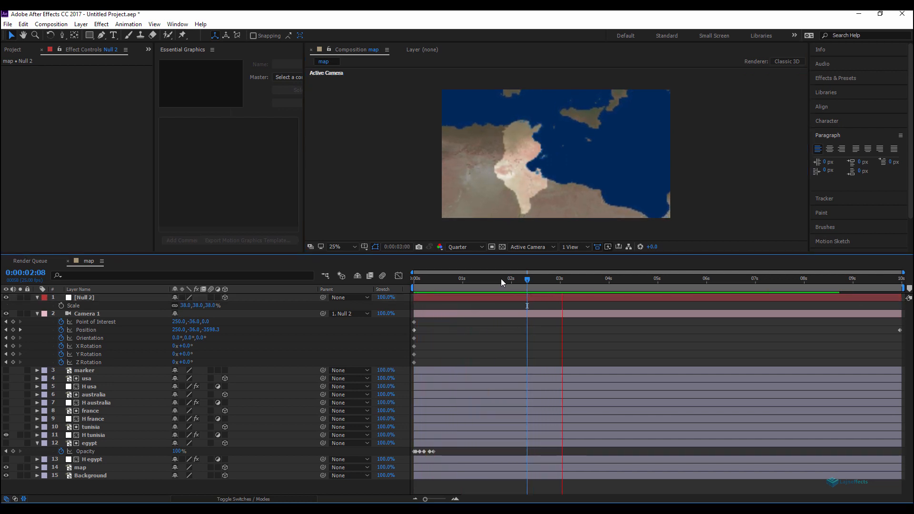
pyautogui.click(605, 289)
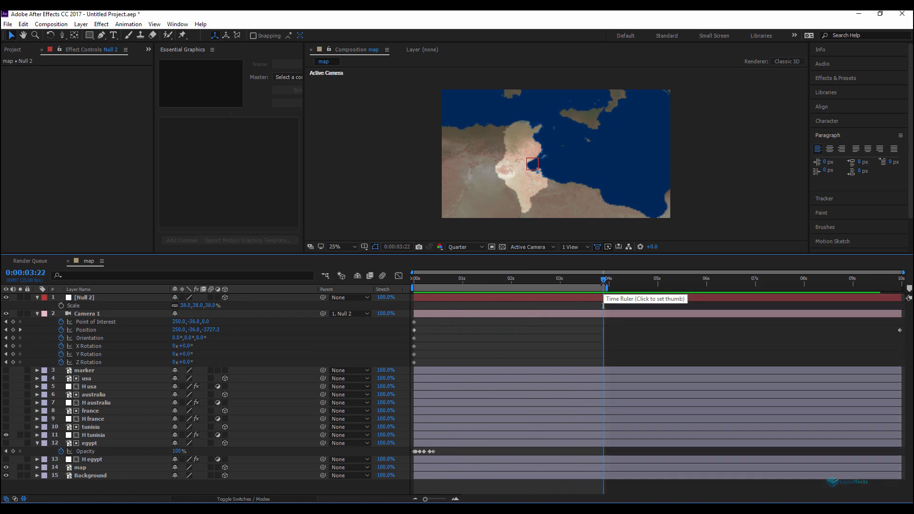
pyautogui.press('space')
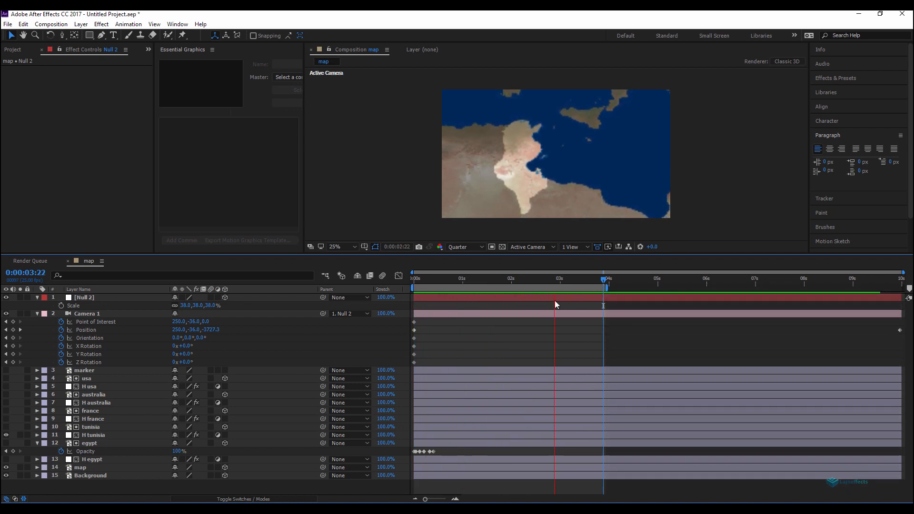
pyautogui.click(503, 284)
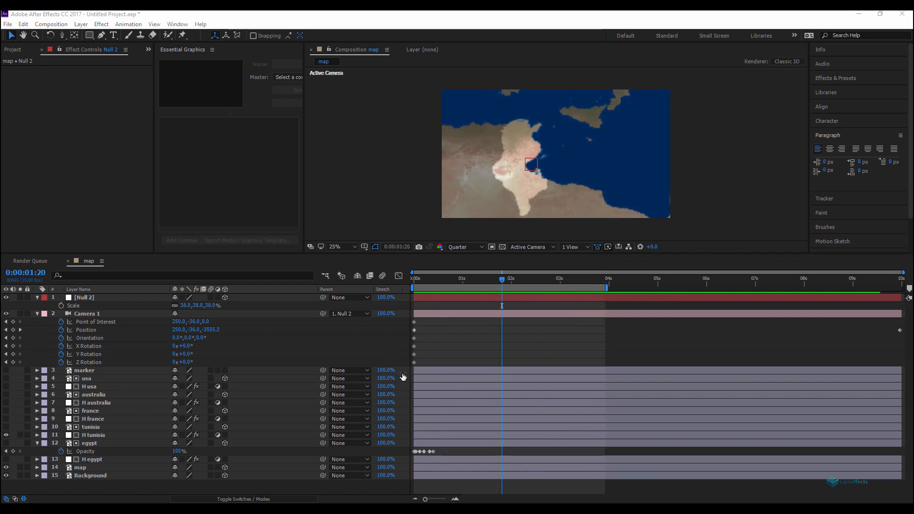
# Step: Collapse all layer properties in the timeline and add a new empty text layer
pyautogui.click(465, 488)
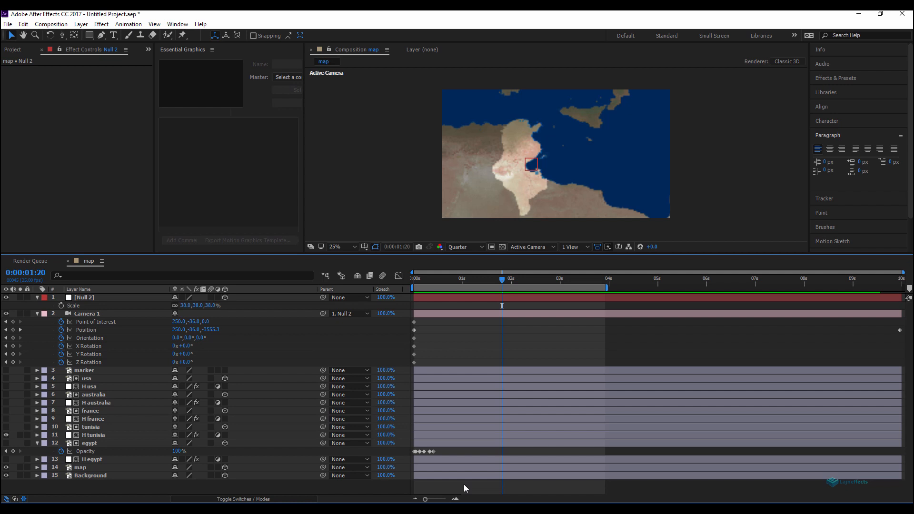
pyautogui.hotkey('ctrl', 'a')
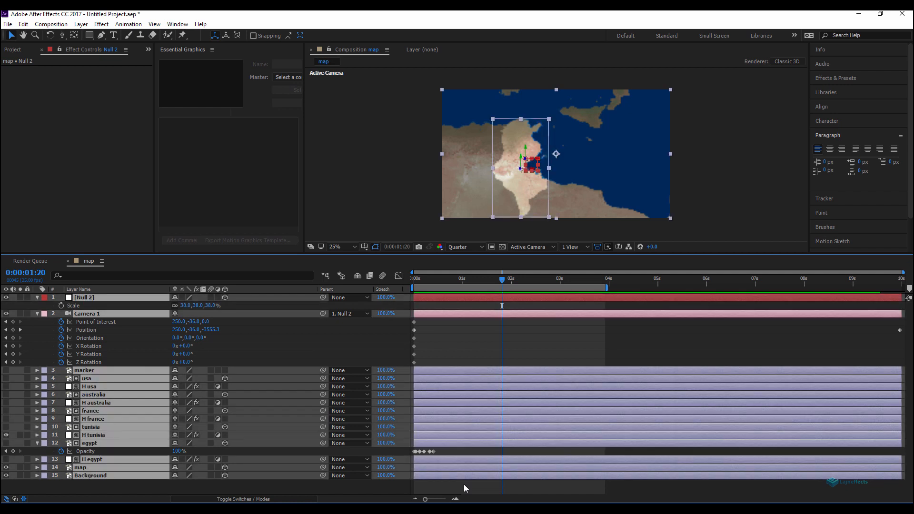
pyautogui.press('u')
pyautogui.click(458, 437)
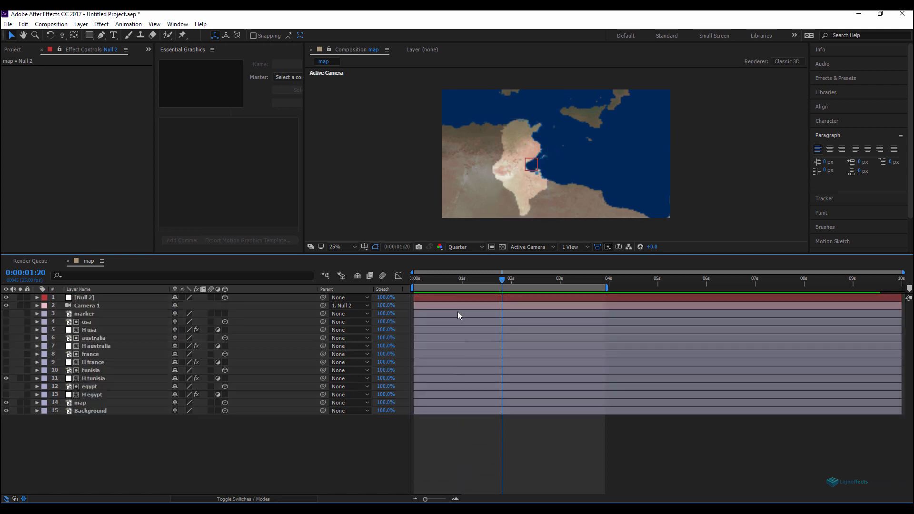
pyautogui.rightClick(460, 457)
pyautogui.moveTo(490, 349)
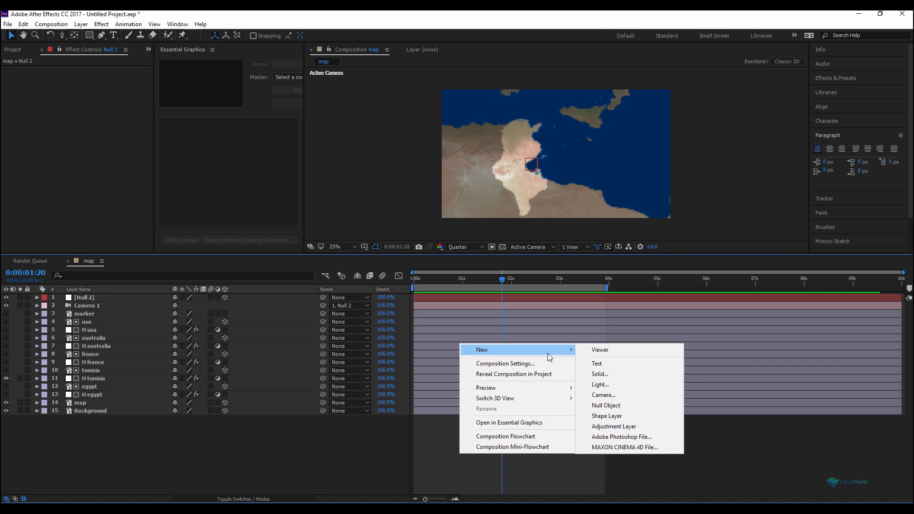
pyautogui.click(611, 365)
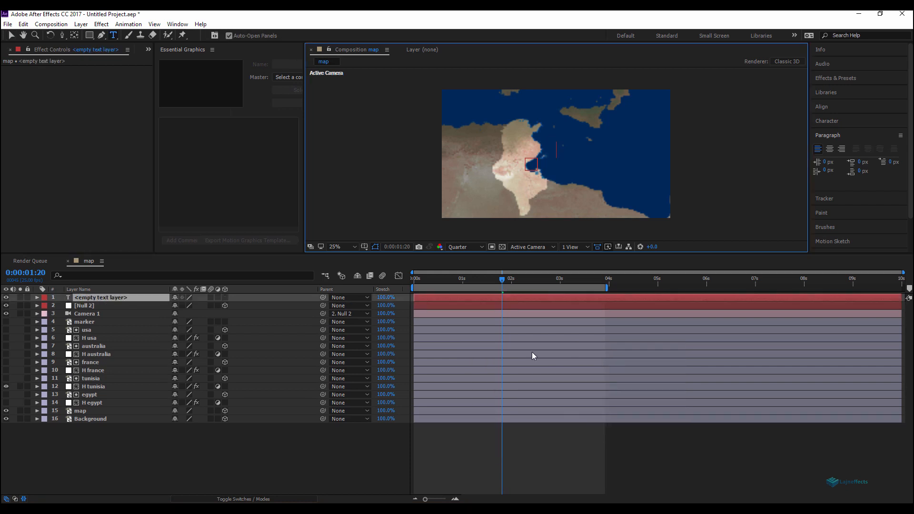
# Step: Rename the new text layer location
pyautogui.click(128, 298)
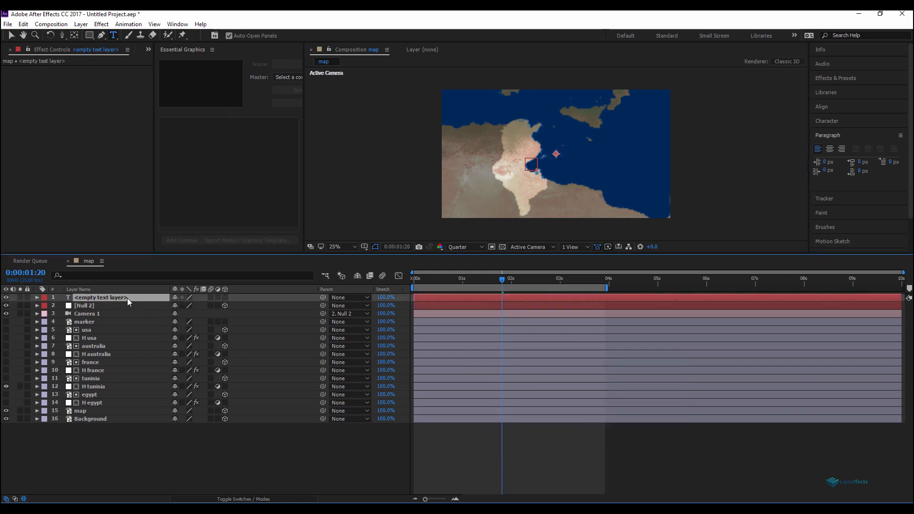
pyautogui.press('Return')
pyautogui.write('lo')
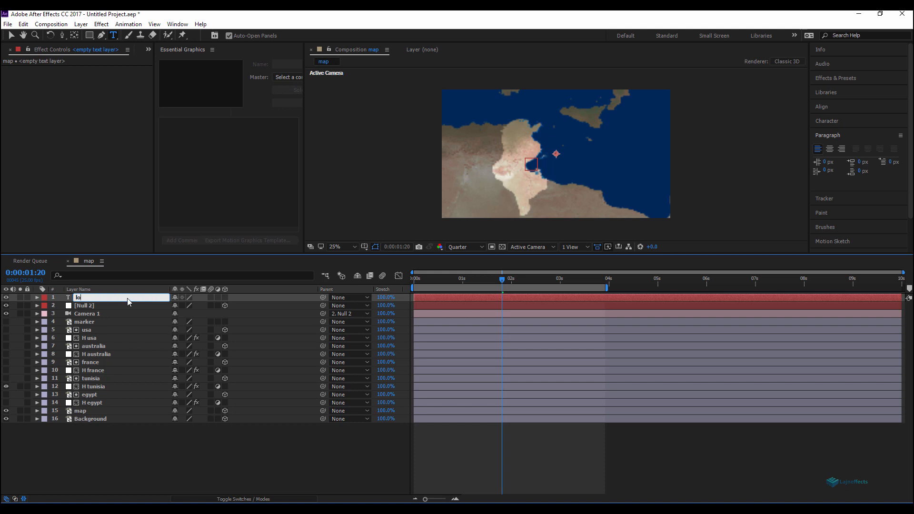
pyautogui.write('cation')
pyautogui.press('Return')
pyautogui.click(234, 452)
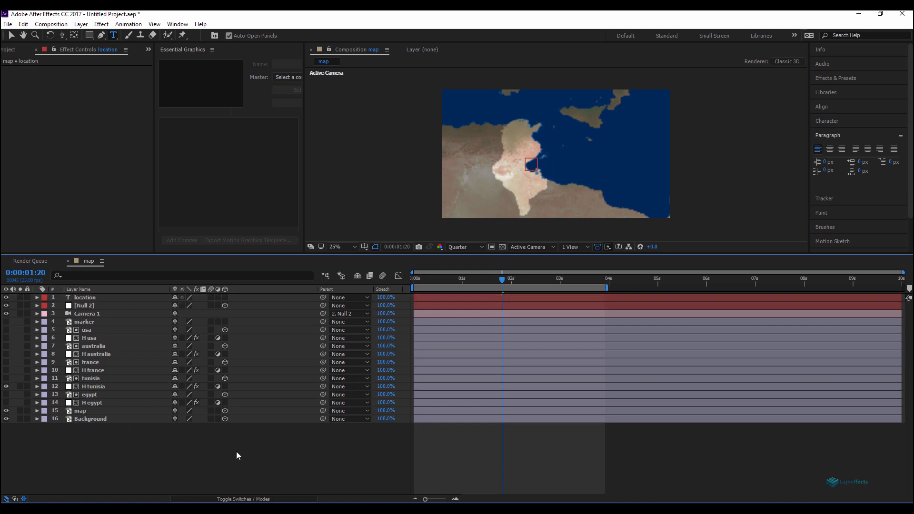
# Step: Enter the text tunisia in the location text layer
pyautogui.click(92, 299)
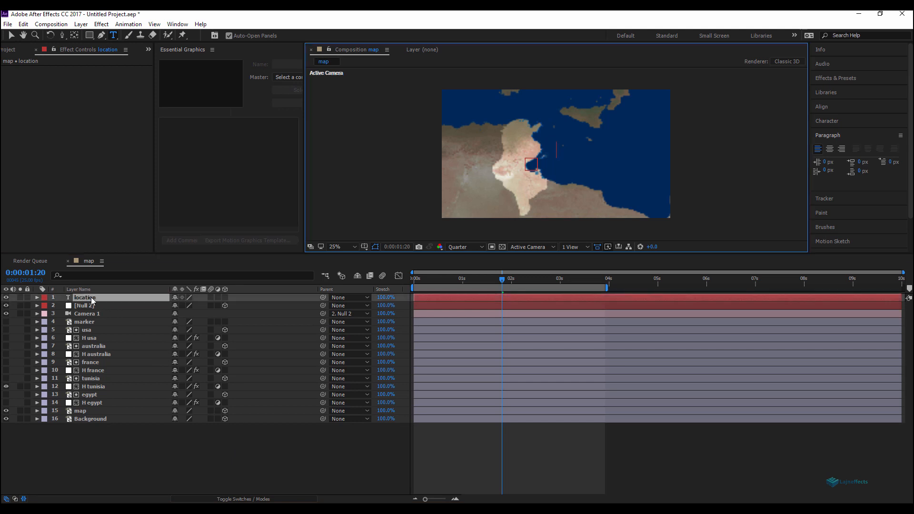
pyautogui.write('tunisia')
pyautogui.click(165, 439)
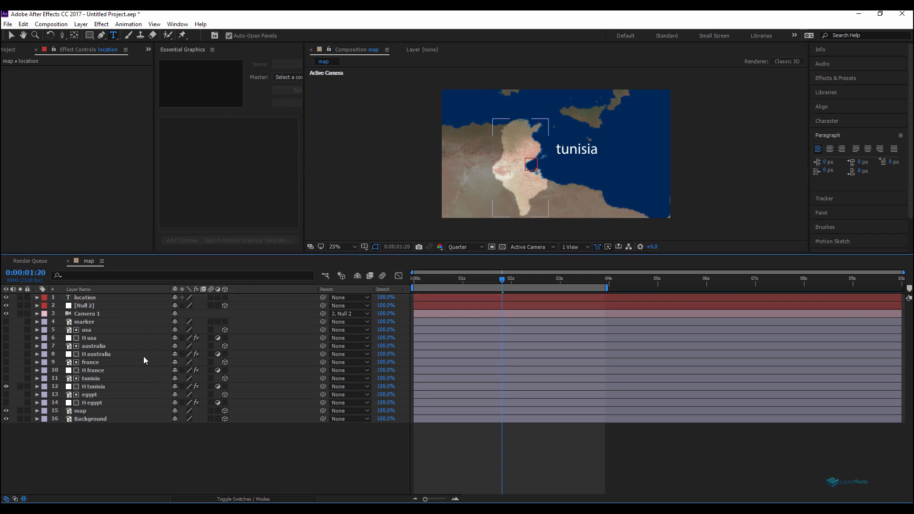
# Step: Move the tunisia text to the upper right corner of the frame
pyautogui.click(88, 297)
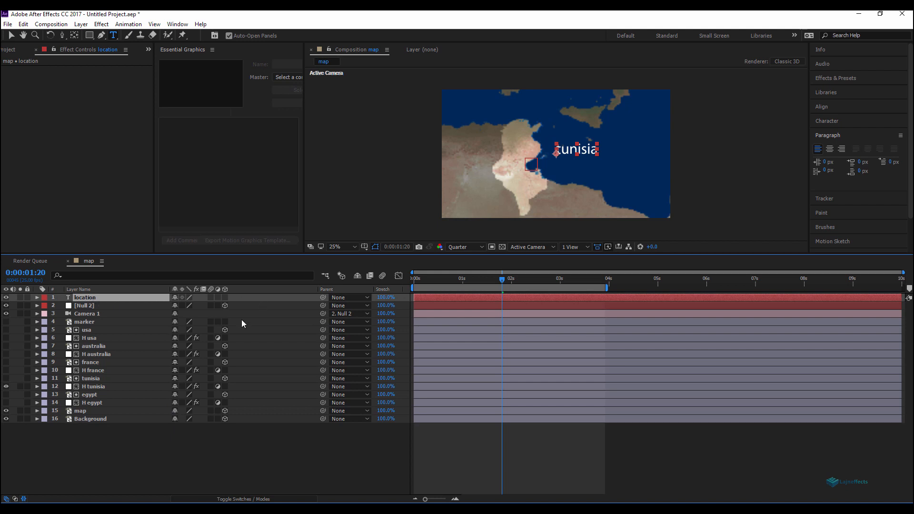
pyautogui.click(13, 37)
pyautogui.moveTo(591, 153); pyautogui.dragTo(652, 109)
pyautogui.click(356, 452)
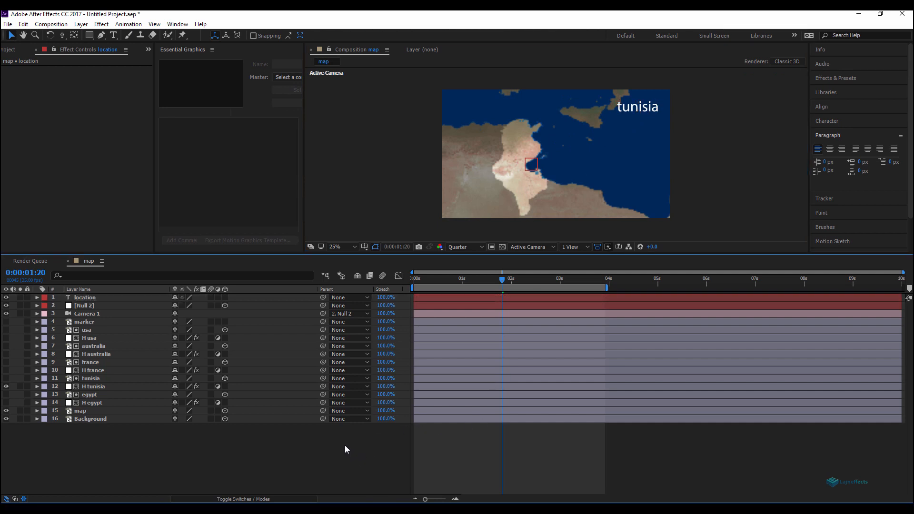
# Step: Reveal the H tunisia layer's Opacity and add an expression to it
pyautogui.click(444, 297)
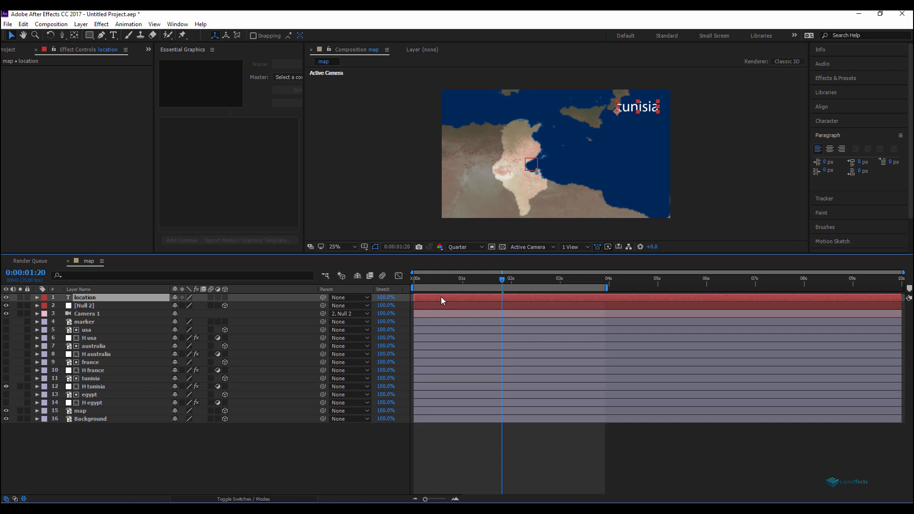
pyautogui.click(367, 436)
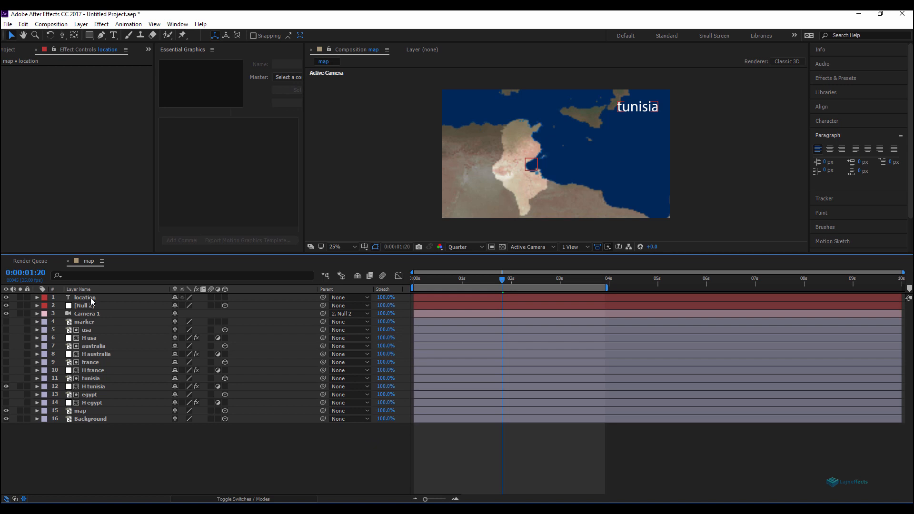
pyautogui.click(545, 195)
pyautogui.click(96, 388)
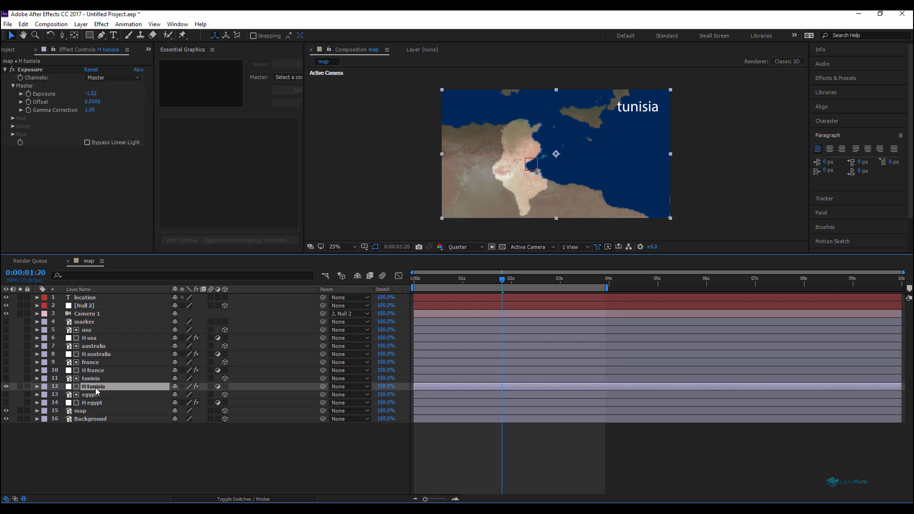
pyautogui.press('t')
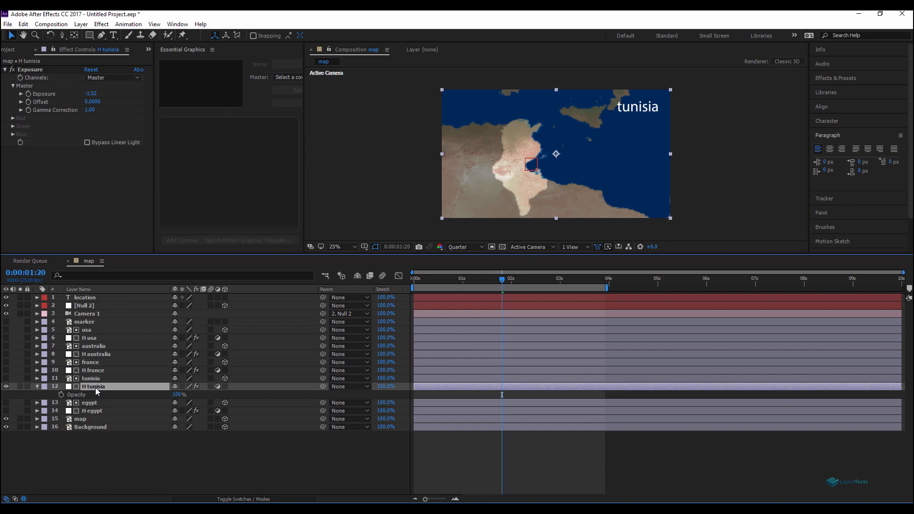
pyautogui.click(133, 450)
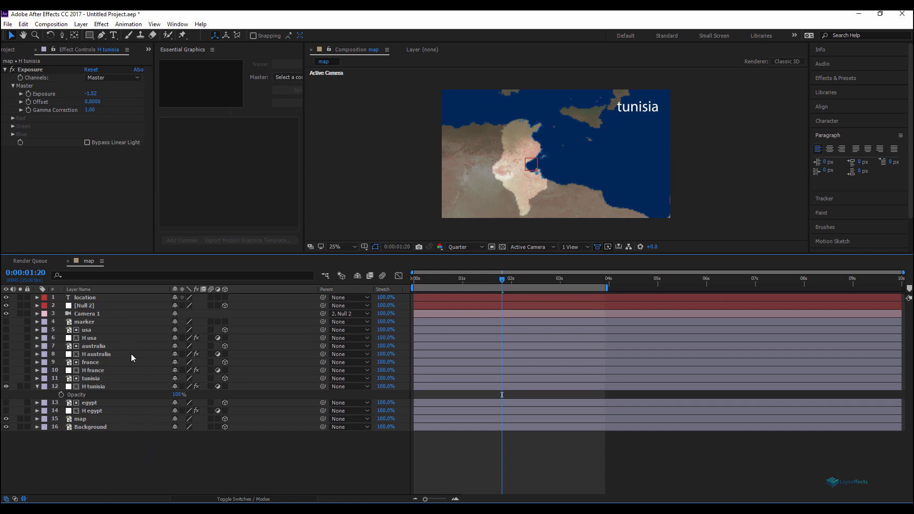
pyautogui.click(168, 392)
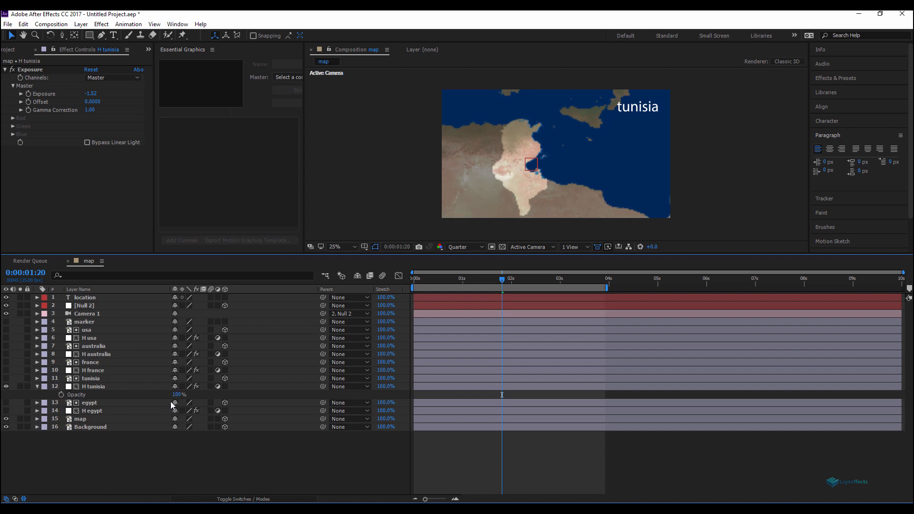
pyautogui.keyDown('alt'); pyautogui.click(62, 395); pyautogui.keyUp('alt')
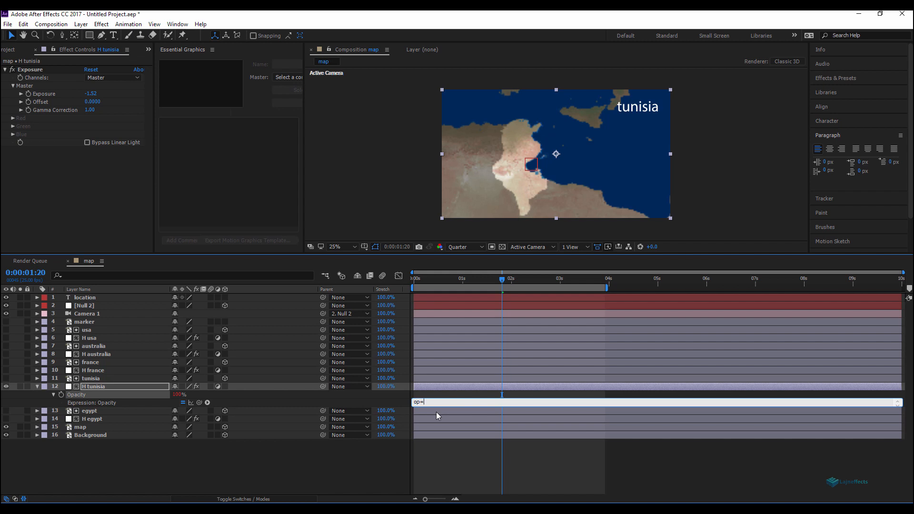
# Step: Reveal the location layer's Source Text and pick-whip it into the H tunisia opacity expression as variable op
pyautogui.click(88, 298)
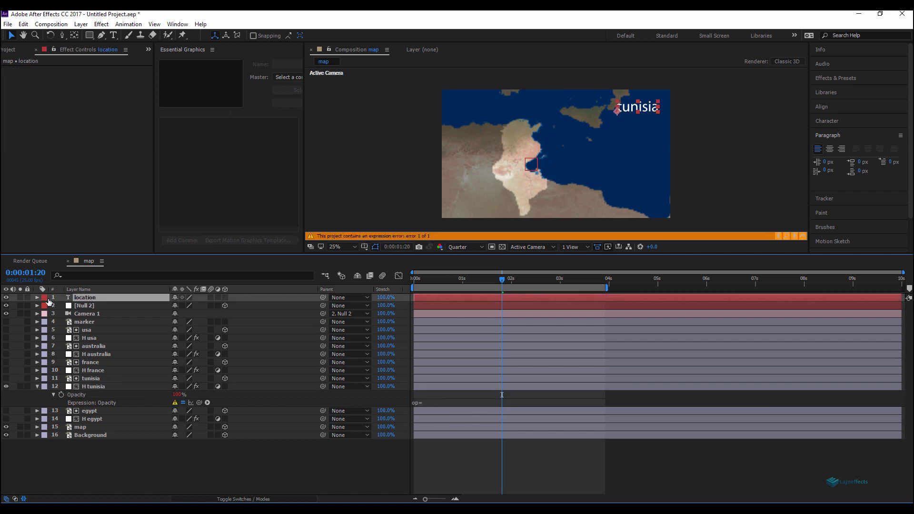
pyautogui.click(37, 297)
pyautogui.click(46, 306)
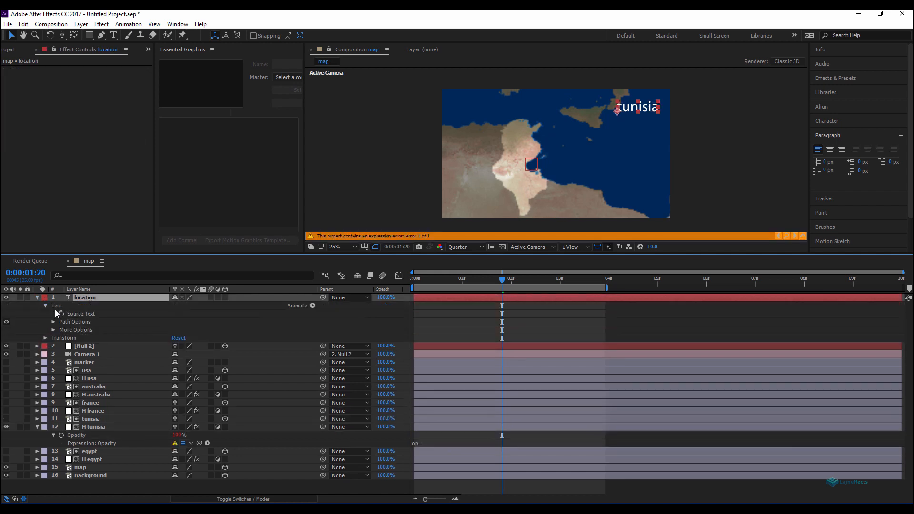
pyautogui.click(428, 442)
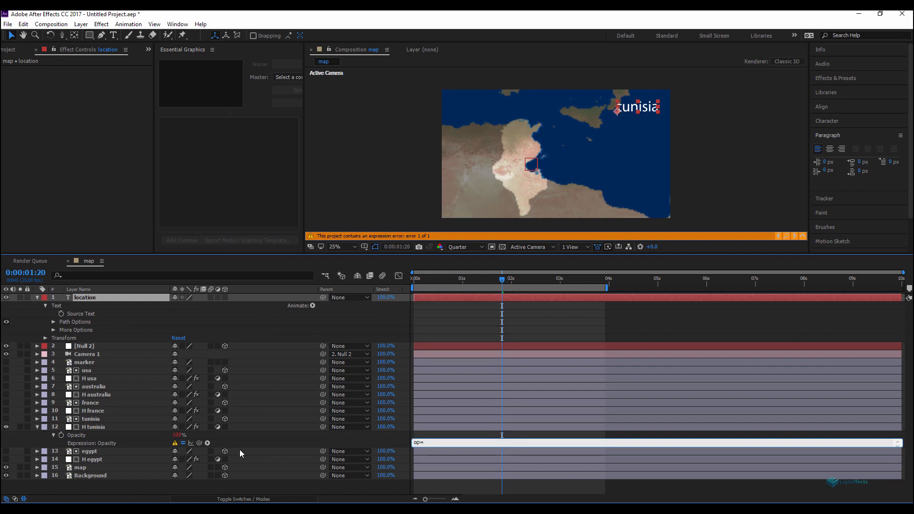
pyautogui.moveTo(199, 442); pyautogui.dragTo(78, 315)
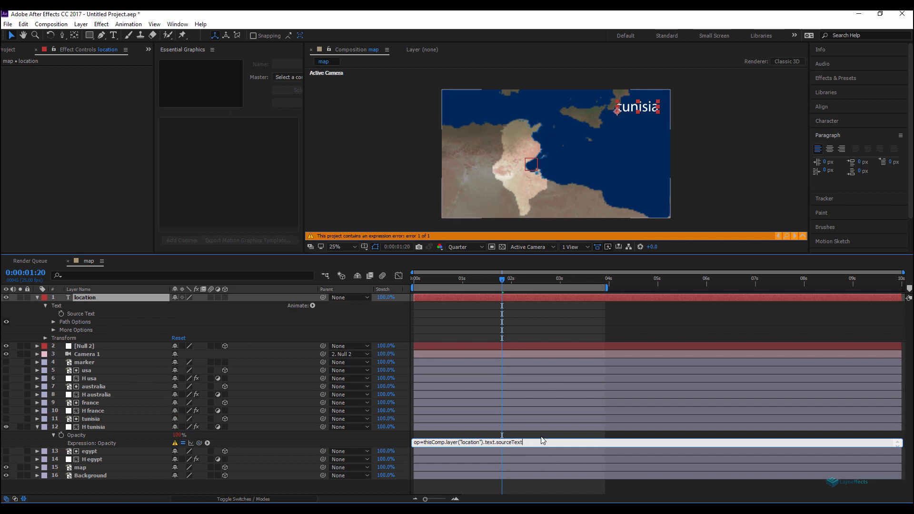
# Step: Complete the expression so opacity is 100 when op equals "tunisia" and 0 otherwise
pyautogui.write(';')
pyautogui.hotkey('ctrl', 'a')
pyautogui.press('BackSpace')
pyautogui.write('if(')
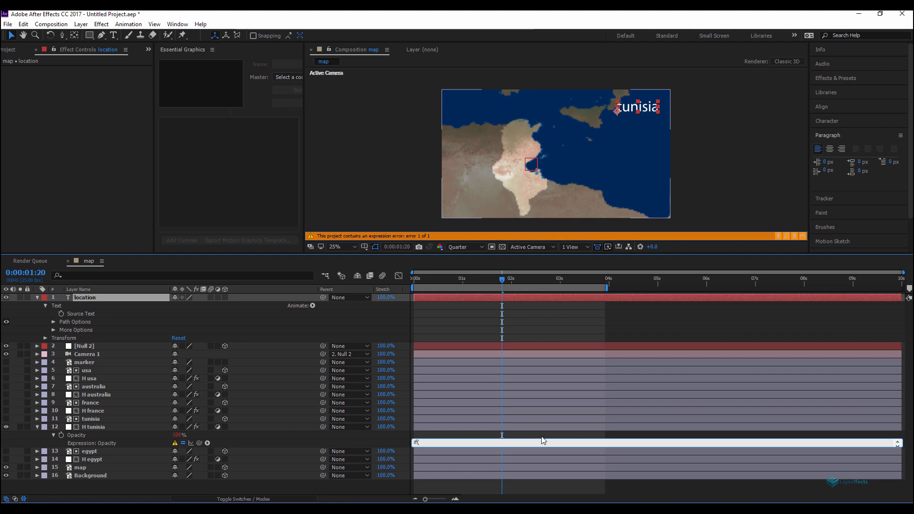
pyautogui.write('op=="tunisia"){')
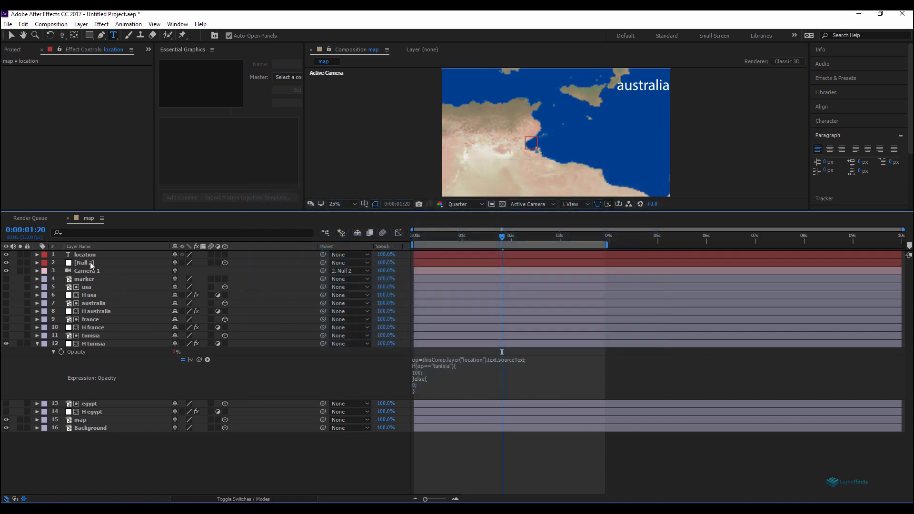
# Step: Change the location text layer's text to "tunisia"
pyautogui.doubleClick(87, 255)
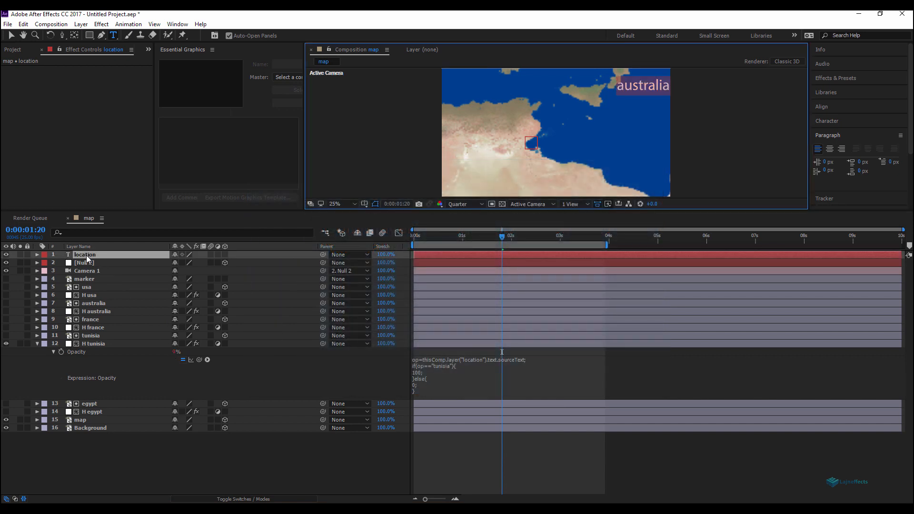
pyautogui.write('tunisia')
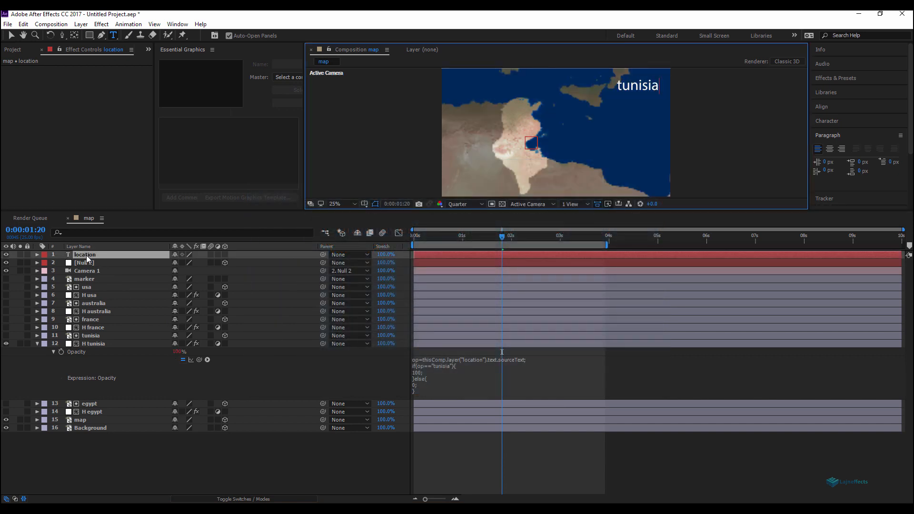
pyautogui.click(232, 462)
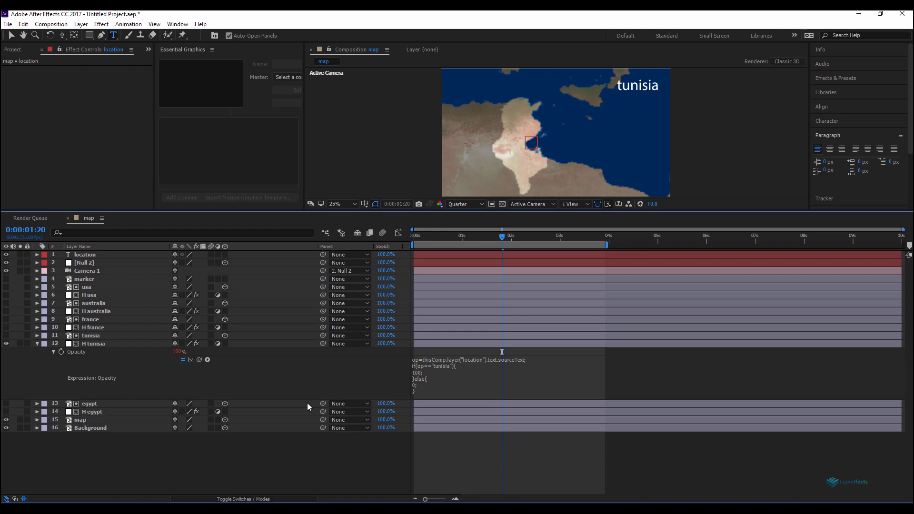
# Step: Copy the H tunisia opacity expression onto H egypt's Opacity and change its condition to "egypt"
pyautogui.click(438, 382)
pyautogui.hotkey('ctrl', 'c')
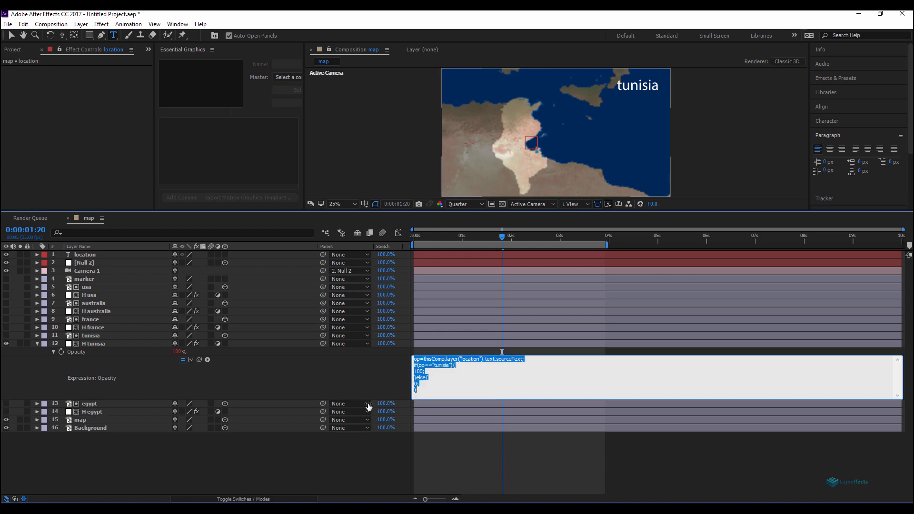
pyautogui.click(93, 414)
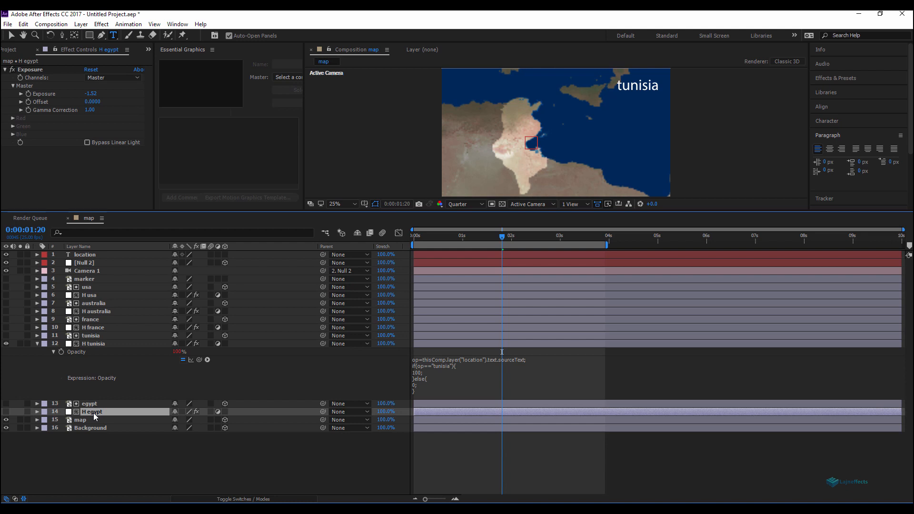
pyautogui.press('t')
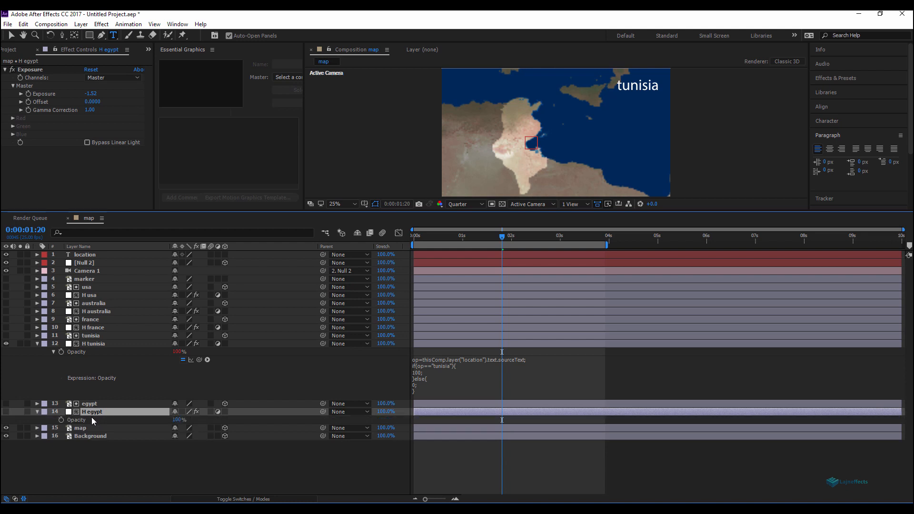
pyautogui.keyDown('alt'); pyautogui.click(61, 420); pyautogui.keyUp('alt')
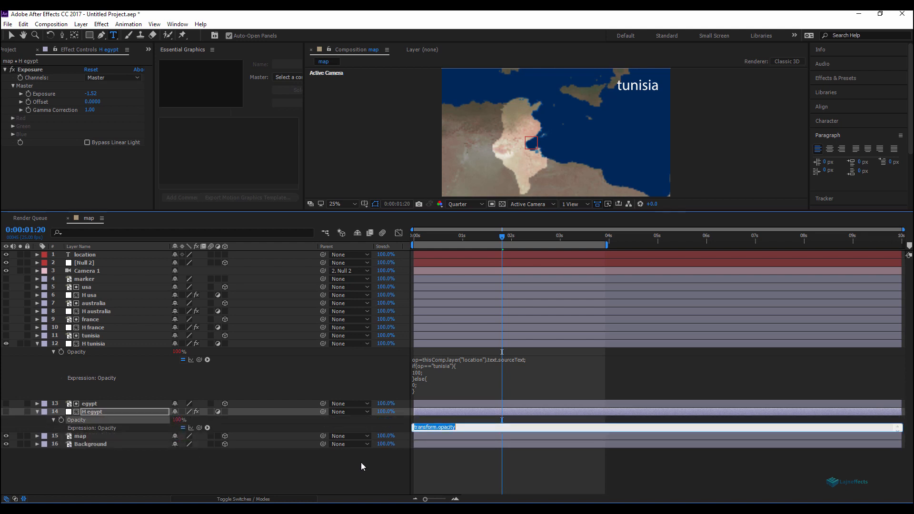
pyautogui.hotkey('ctrl', 'v')
pyautogui.moveTo(446, 431); pyautogui.dragTo(451, 472)
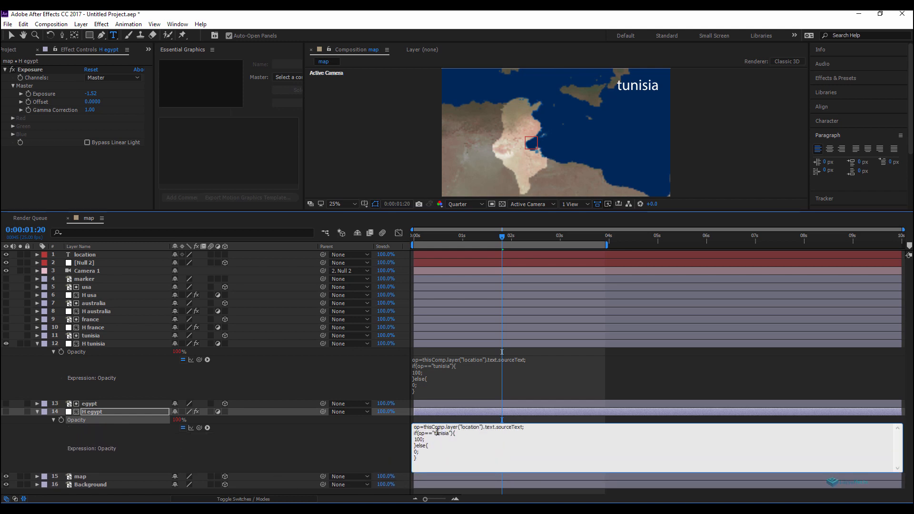
pyautogui.moveTo(434, 432)
pyautogui.mouseDown()
pyautogui.moveTo(426, 440)
pyautogui.moveTo(450, 433)
pyautogui.mouseUp()
pyautogui.write('egypt')
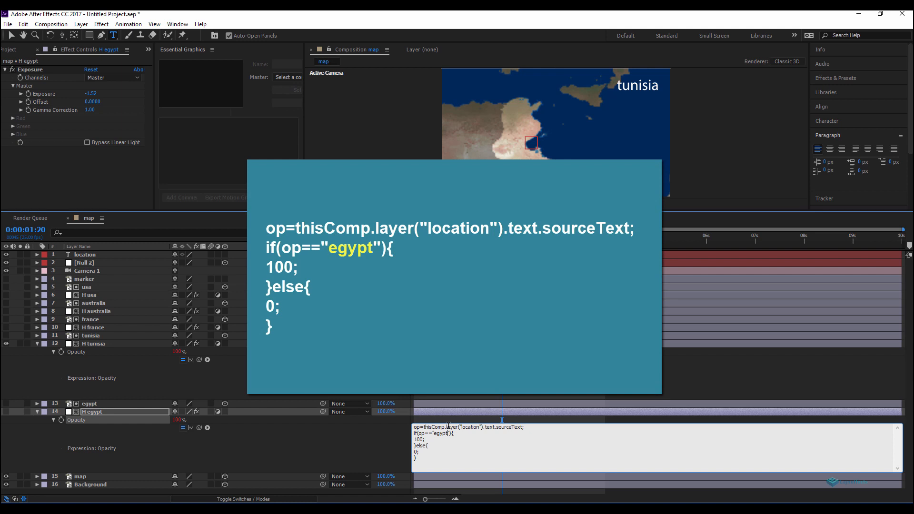
pyautogui.click(307, 442)
# Step: Paste the expression onto H france's Opacity and change its condition to "france"
pyautogui.click(91, 328)
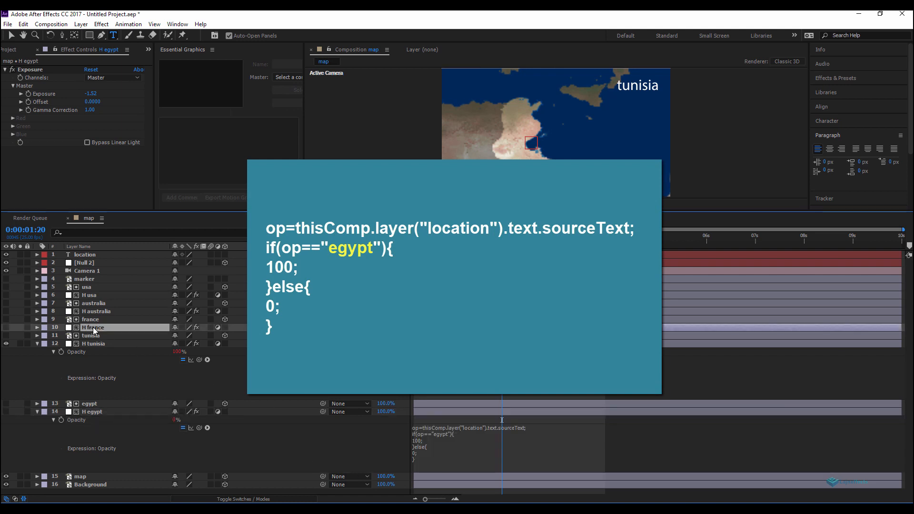
pyautogui.press('t')
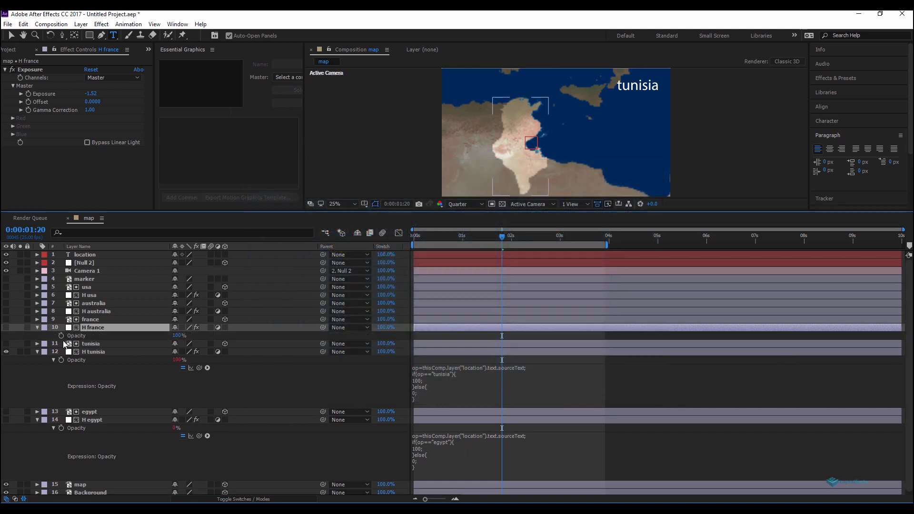
pyautogui.keyDown('alt'); pyautogui.click(61, 336); pyautogui.keyUp('alt')
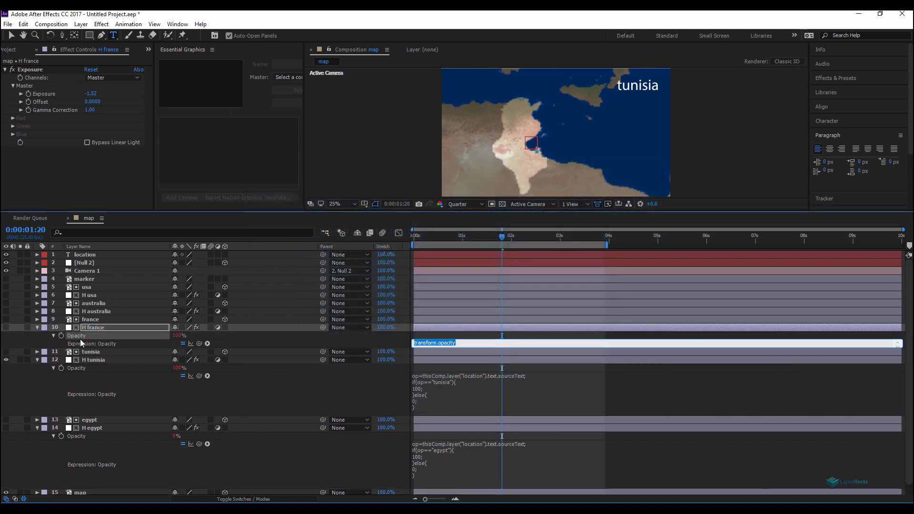
pyautogui.write('op=thisComp.layer("location").text.sourceText; if(op=="france"){ 100; }else{ 0; }')
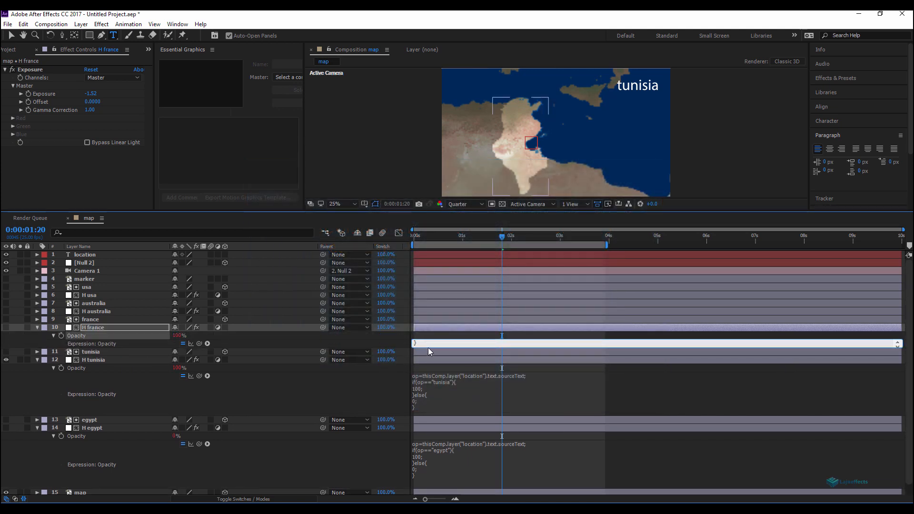
pyautogui.moveTo(430, 348); pyautogui.dragTo(437, 396)
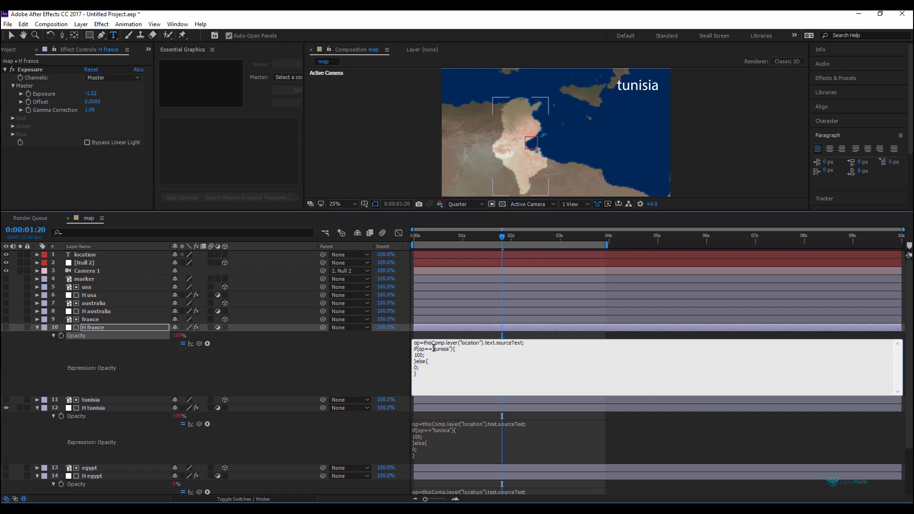
pyautogui.moveTo(434, 349); pyautogui.dragTo(448, 350)
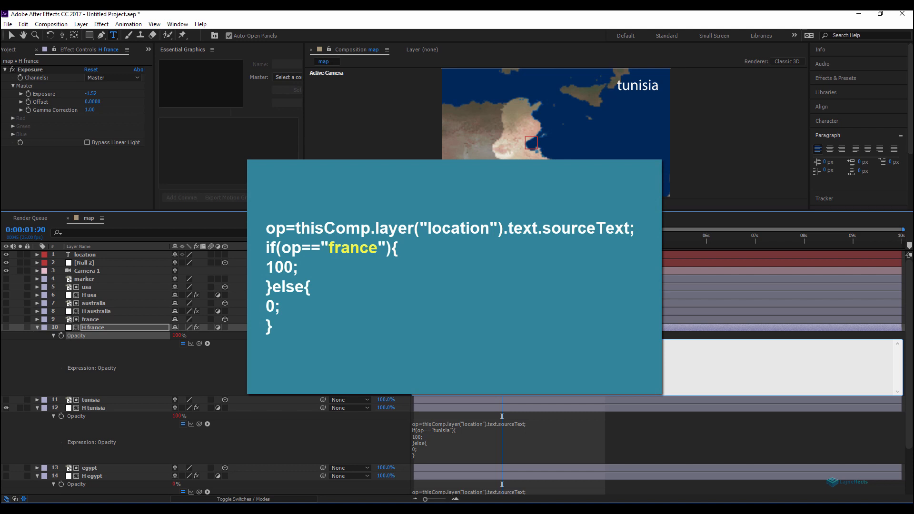
pyautogui.click(333, 369)
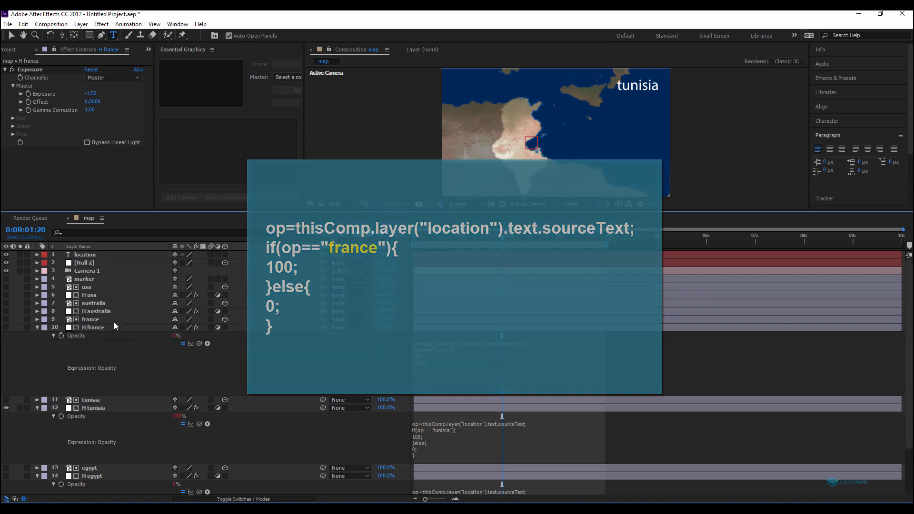
# Step: Paste the expression onto H australia's Opacity and change its condition to "australia"
pyautogui.click(96, 313)
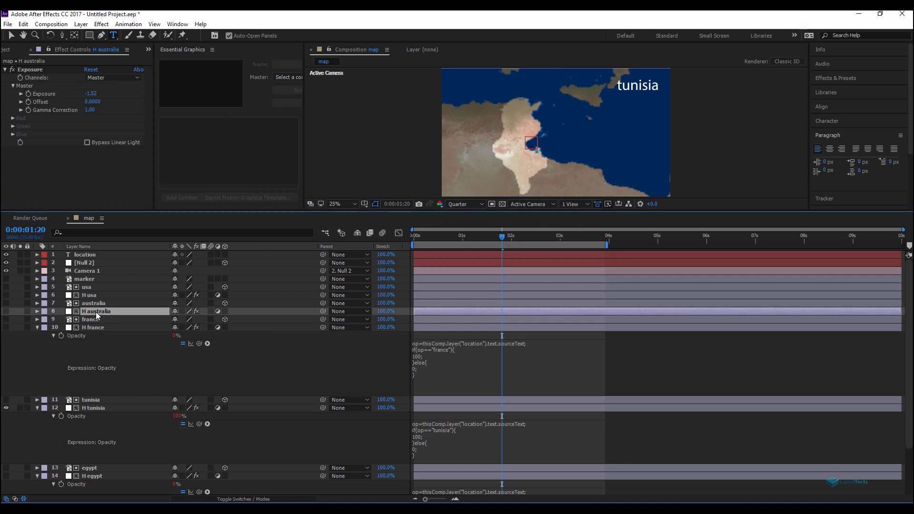
pyautogui.press('t')
pyautogui.keyDown('alt'); pyautogui.click(61, 320); pyautogui.keyUp('alt')
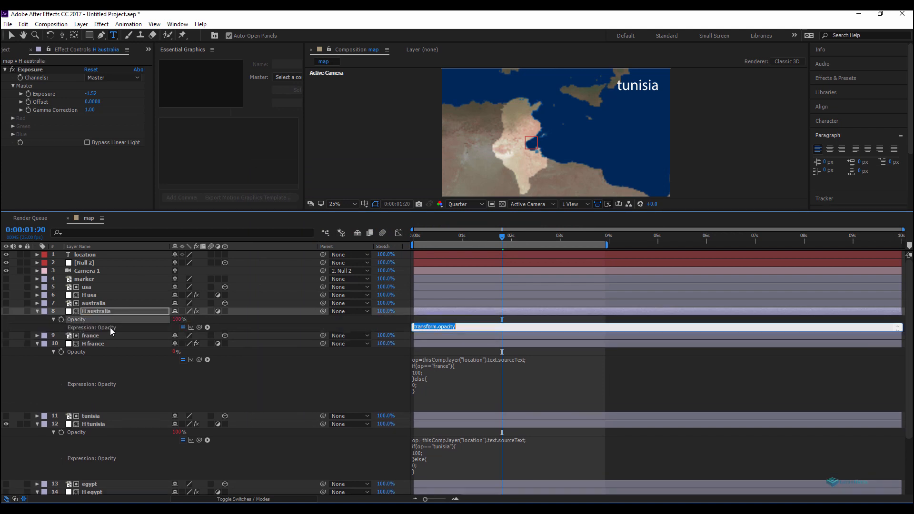
pyautogui.write('op=thisComp.layer("location").text.sourceText; if(op=="france"){ 100; }else{ 0; }')
pyautogui.moveTo(438, 331); pyautogui.dragTo(439, 374)
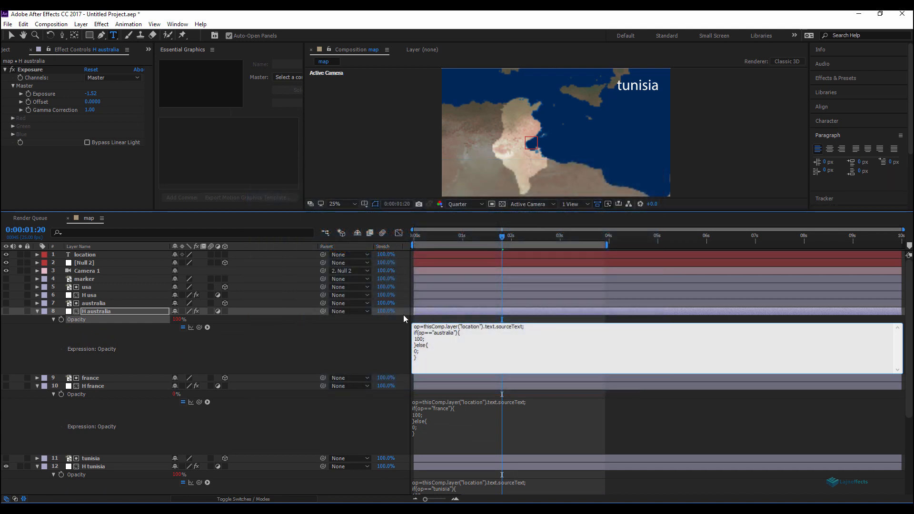
pyautogui.click(292, 346)
# Step: Paste the expression onto H usa's Opacity and change its condition to "usa"
pyautogui.click(94, 295)
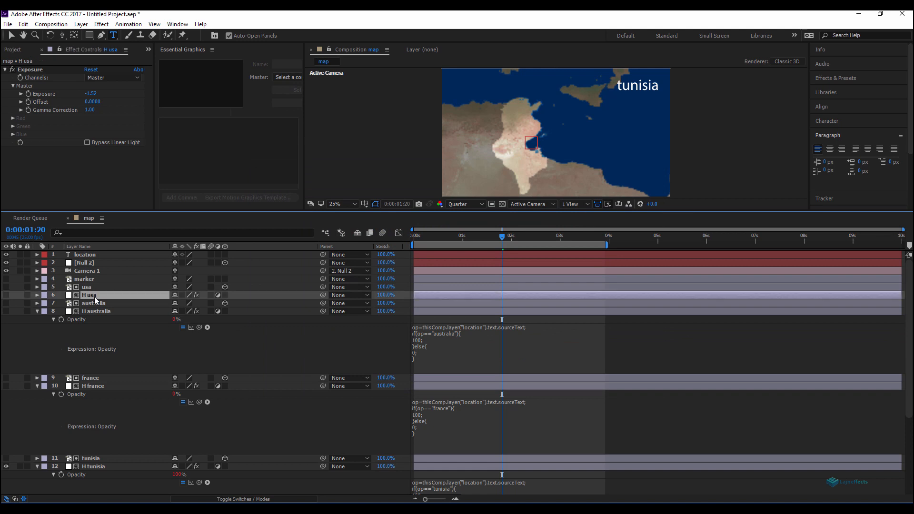
pyautogui.press('t')
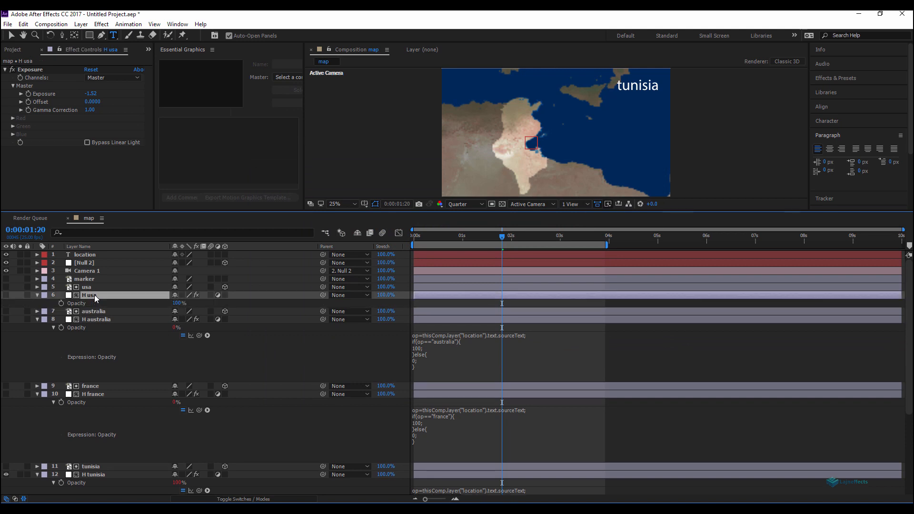
pyautogui.keyDown('alt'); pyautogui.click(60, 304); pyautogui.keyUp('alt')
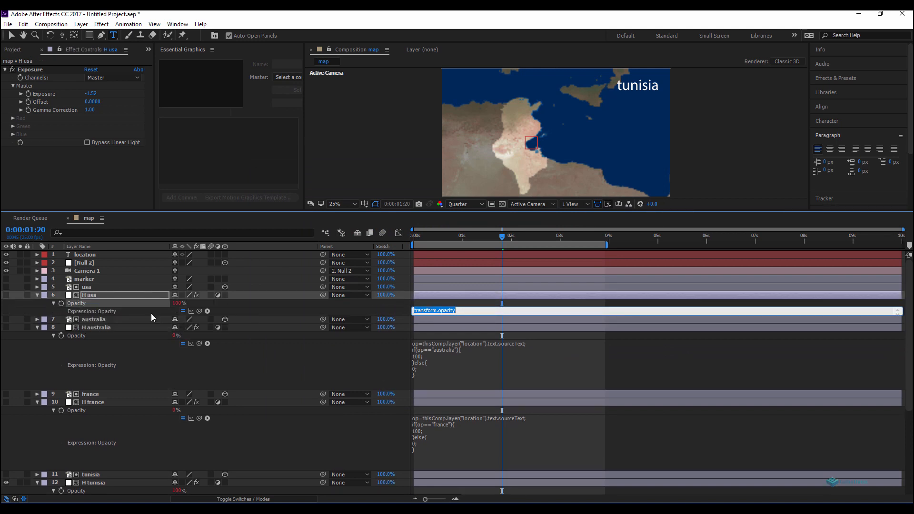
pyautogui.write('op=thisComp.layer("location").text.sourceText; if(op=="australia"){ 100; }else{ 0; }')
pyautogui.moveTo(454, 315); pyautogui.dragTo(461, 370)
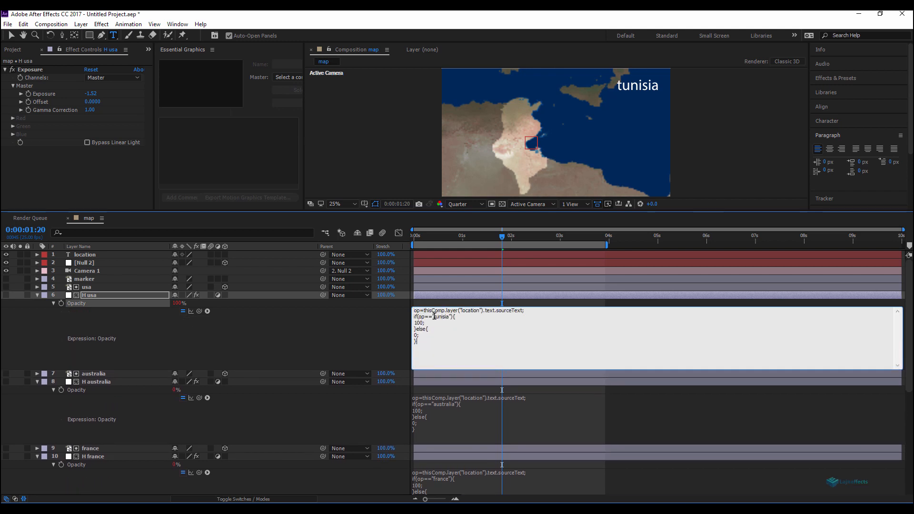
pyautogui.moveTo(434, 316); pyautogui.dragTo(448, 317)
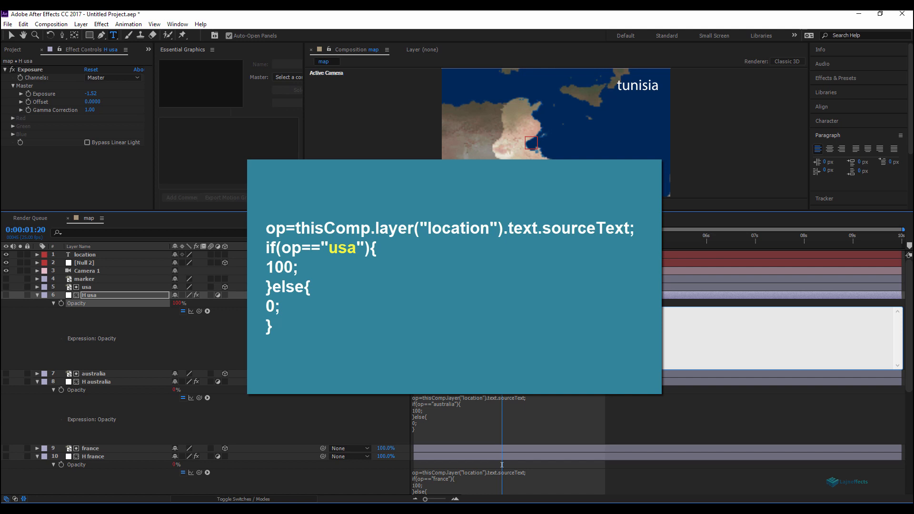
pyautogui.click(319, 338)
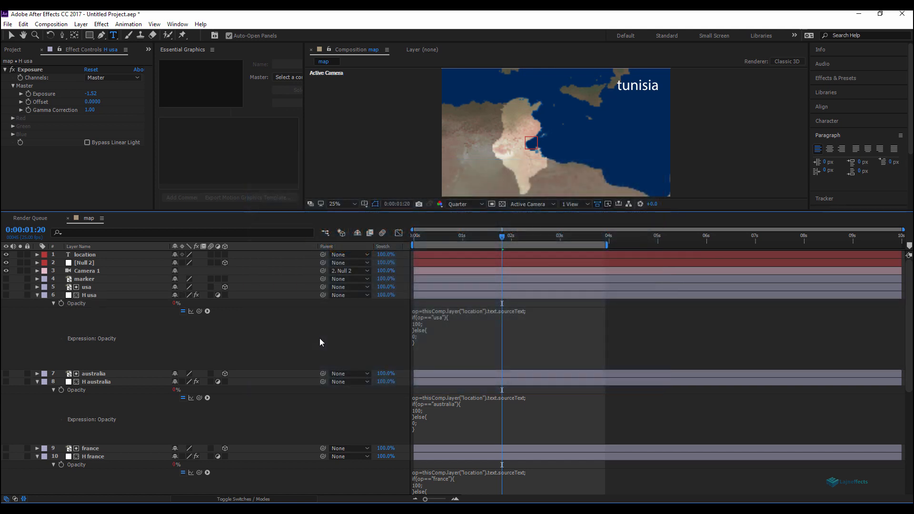
# Step: Select all layers and collapse their revealed properties
pyautogui.hotkey('ctrl', 'a')
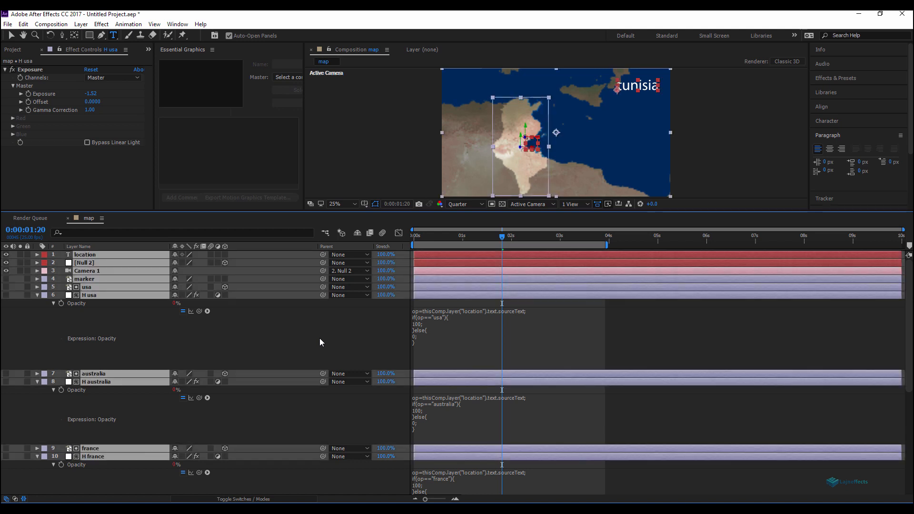
pyautogui.press('u')
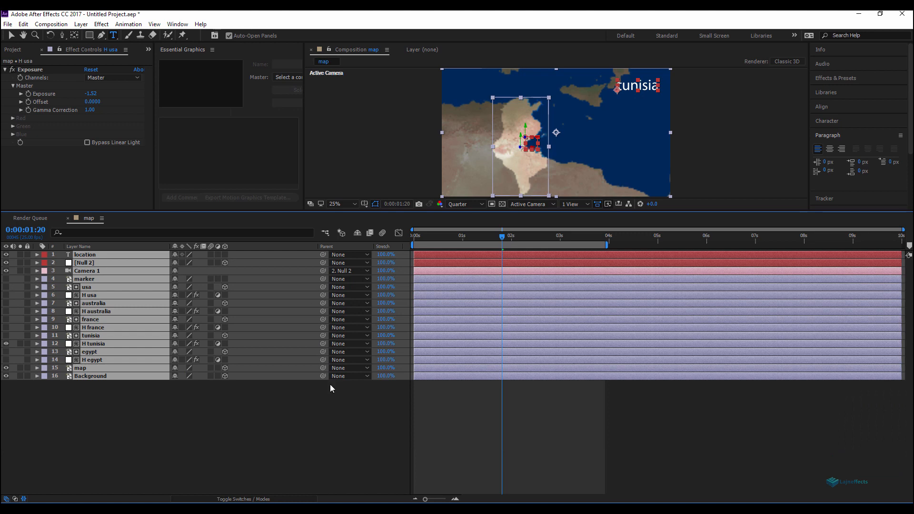
pyautogui.click(330, 403)
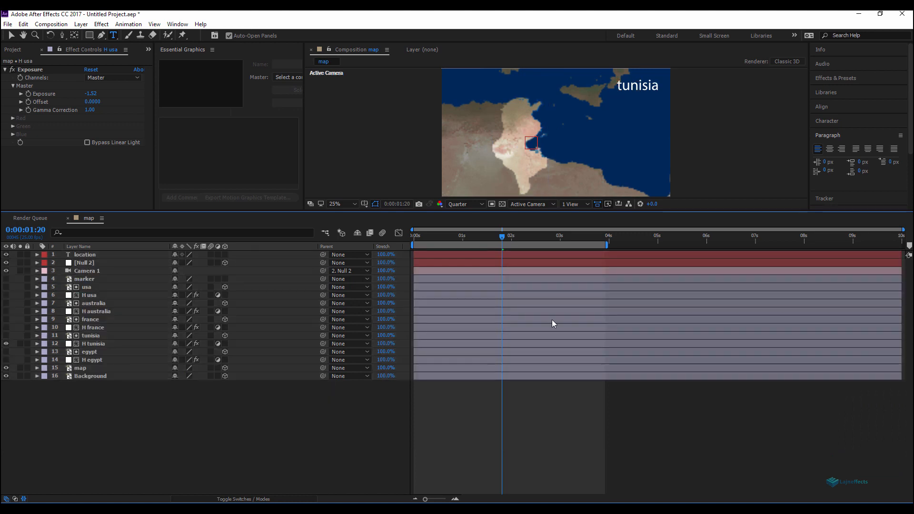
# Step: Turn on visibility for the H france, H australia, H usa and H egypt layers
pyautogui.moveTo(476, 239); pyautogui.dragTo(433, 239)
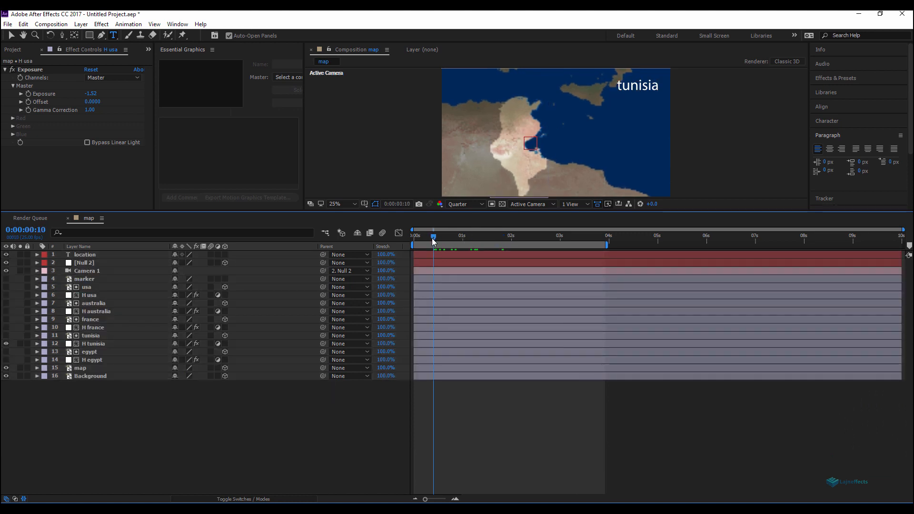
pyautogui.click(6, 328)
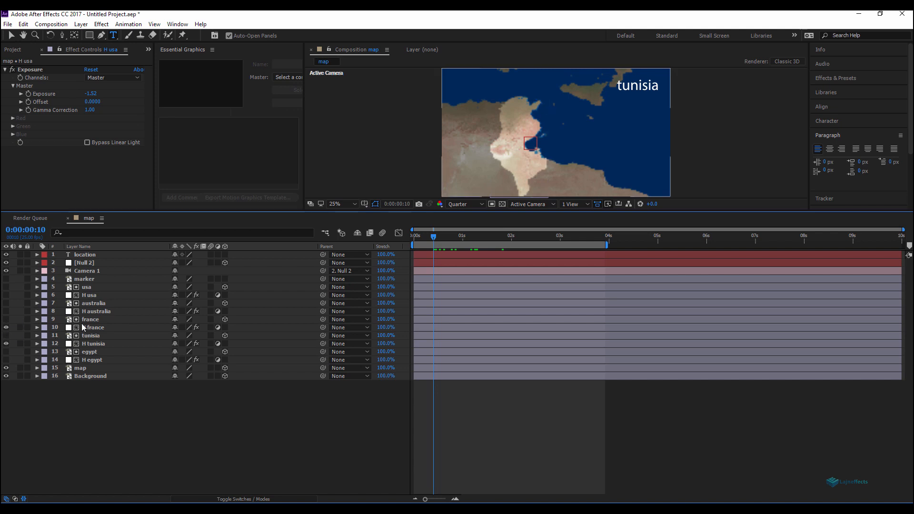
pyautogui.click(6, 311)
pyautogui.click(7, 295)
pyautogui.click(7, 360)
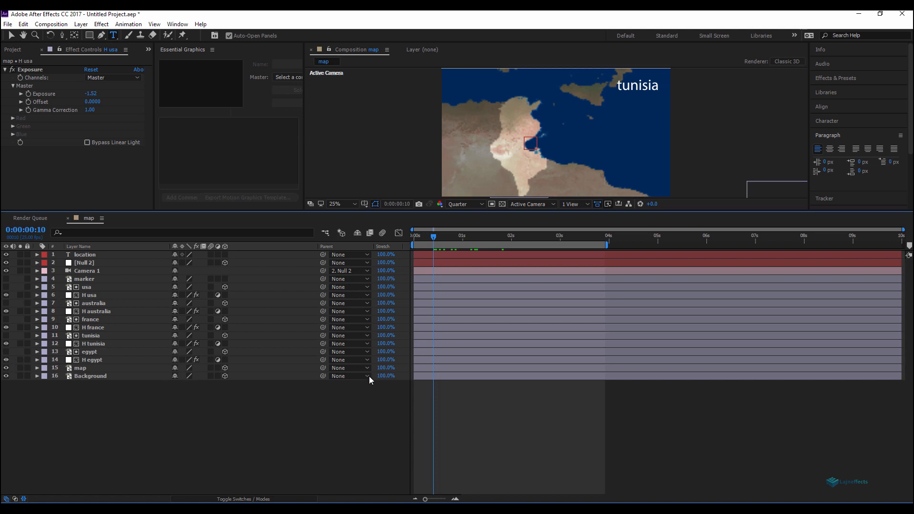
# Step: Scrub the timeline to preview the country highlights and select the Null 2 layer
pyautogui.moveTo(442, 244); pyautogui.dragTo(464, 241)
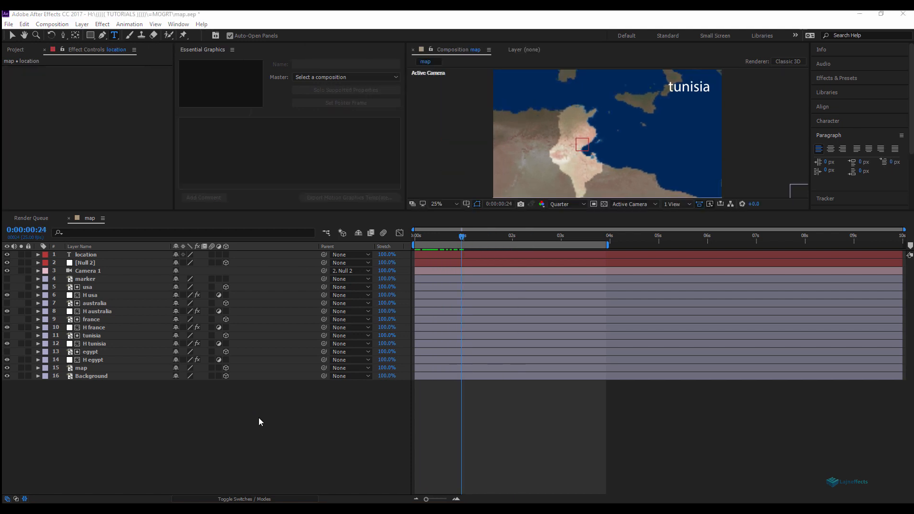
pyautogui.click(199, 417)
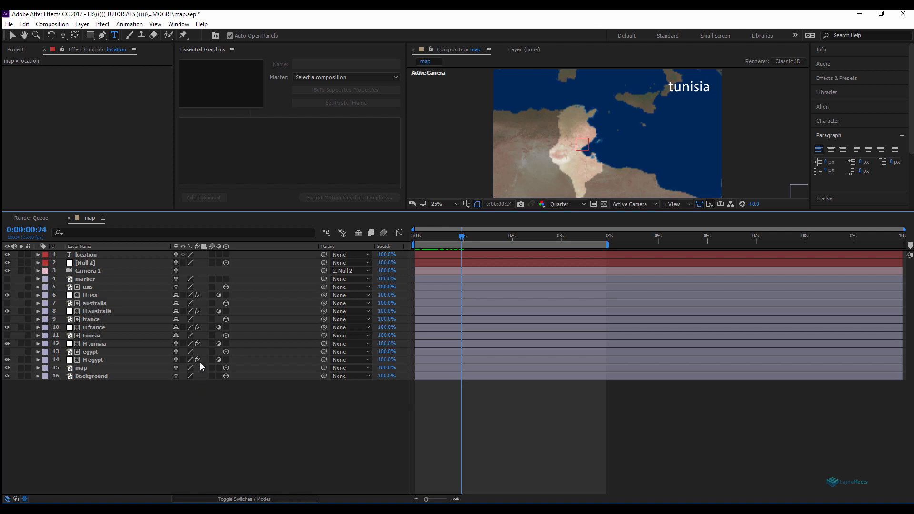
pyautogui.click(84, 255)
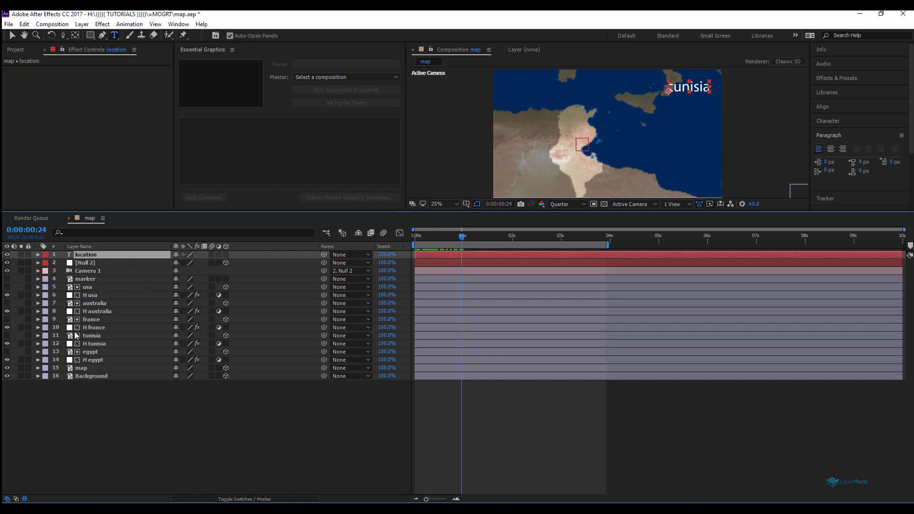
pyautogui.click(85, 264)
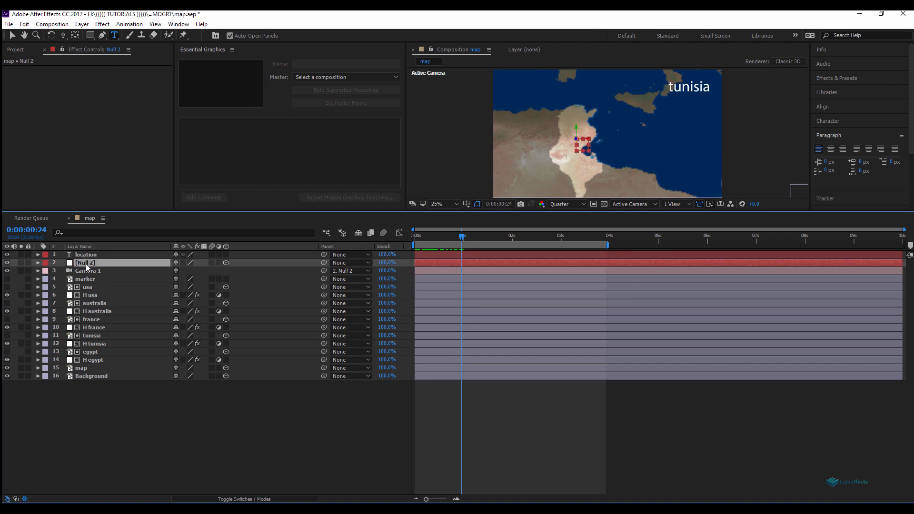
# Step: Set the Null 2 layer's label colour to Green
pyautogui.click(123, 422)
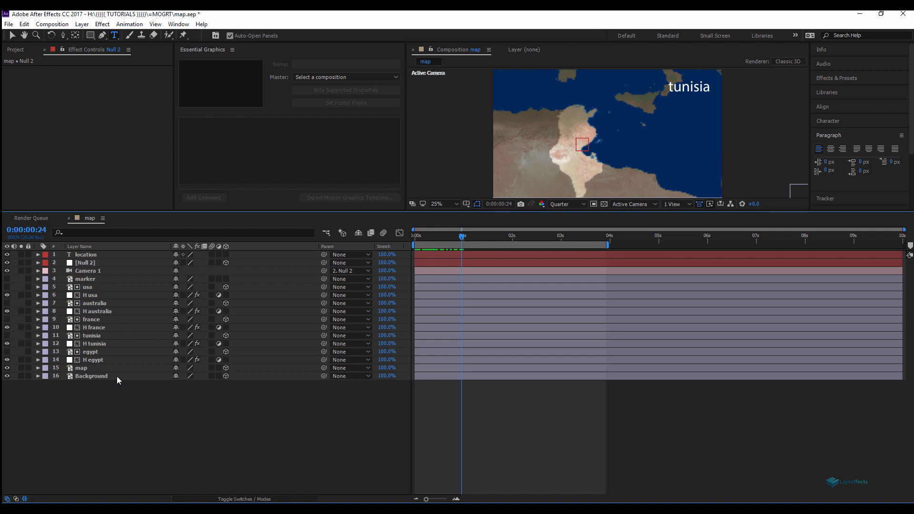
pyautogui.click(84, 262)
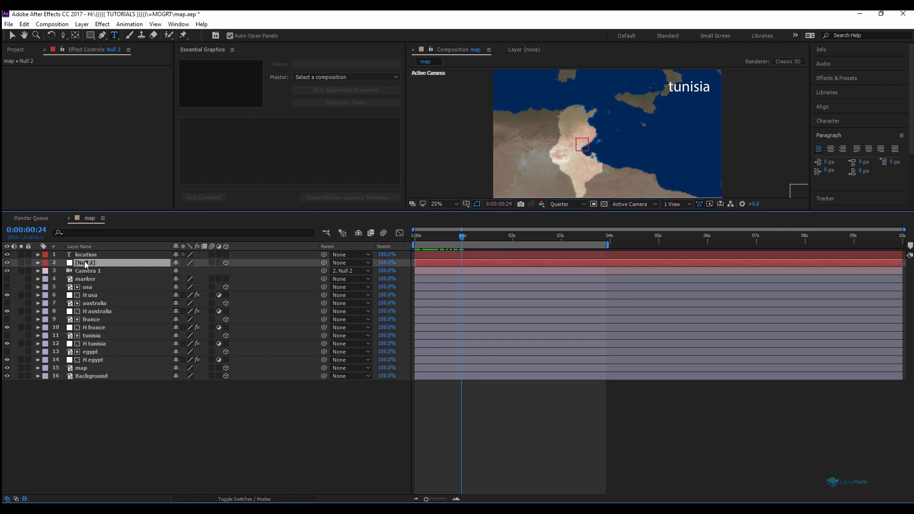
pyautogui.click(47, 266)
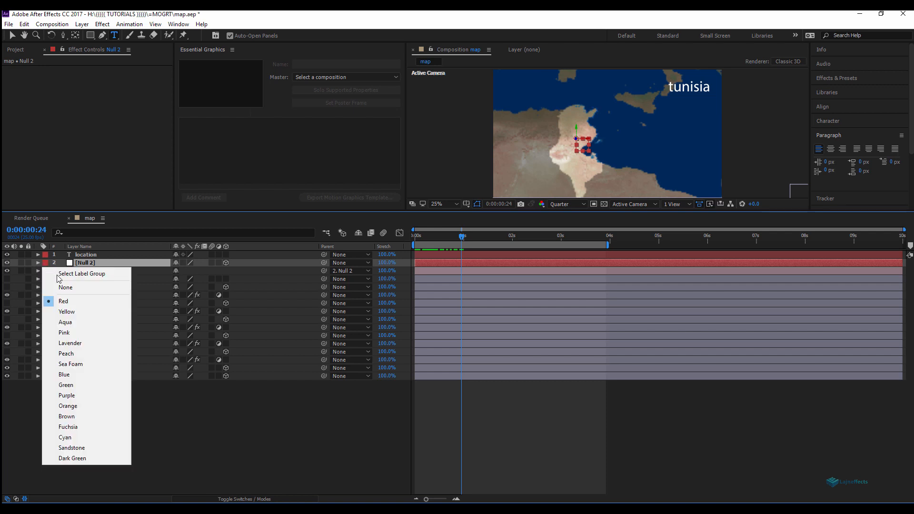
pyautogui.click(73, 384)
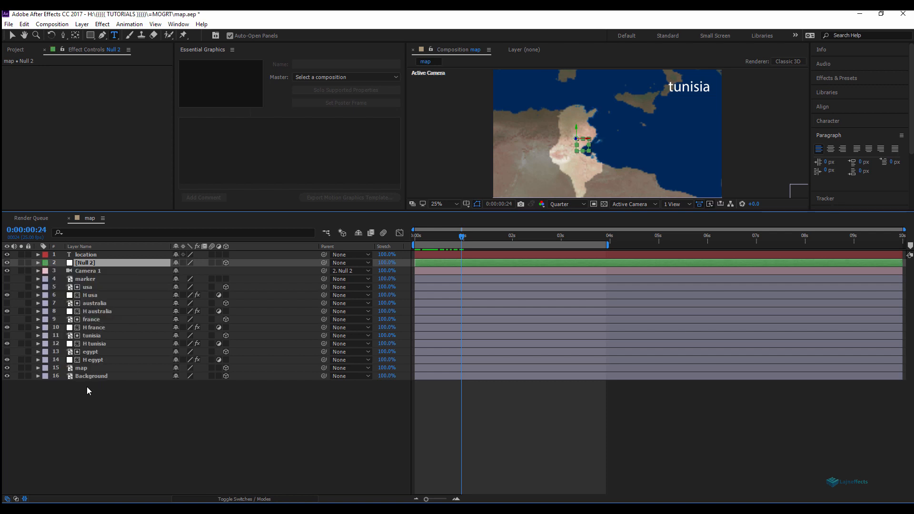
pyautogui.click(193, 419)
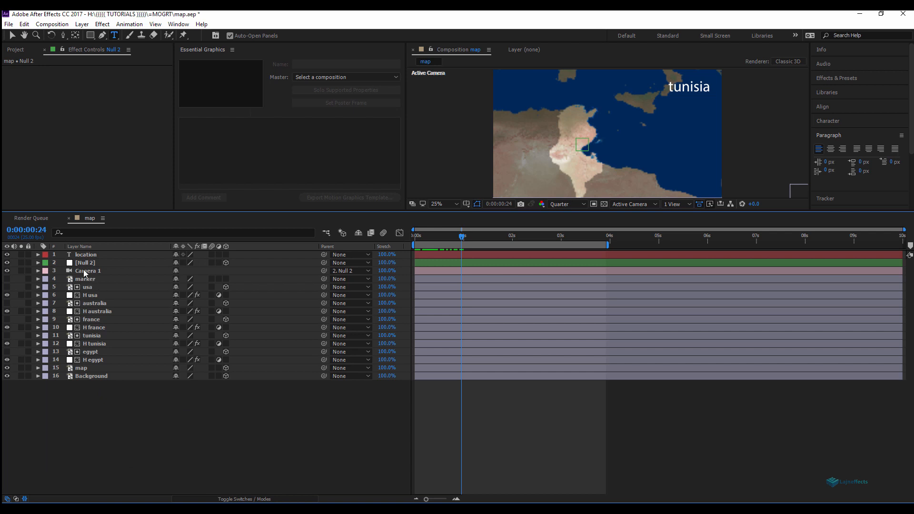
# Step: Enable an expression on Null 2's Position property
pyautogui.click(86, 258)
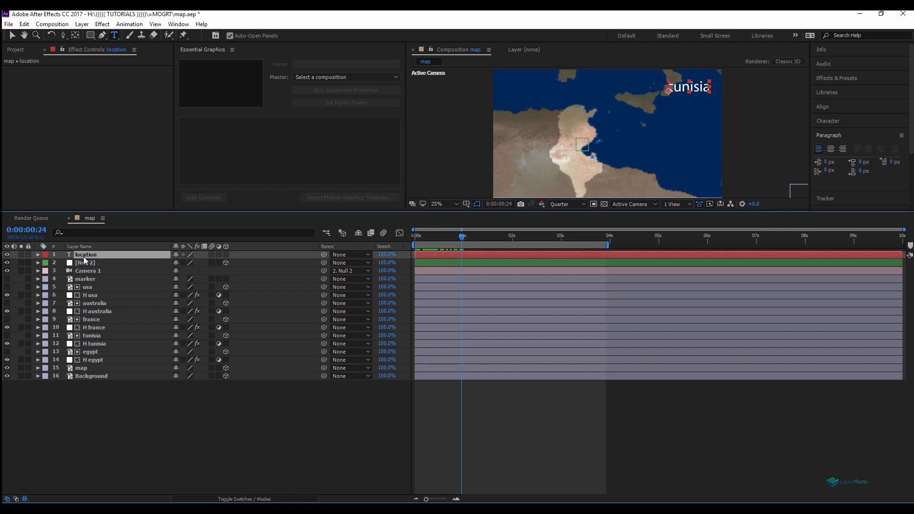
pyautogui.click(140, 420)
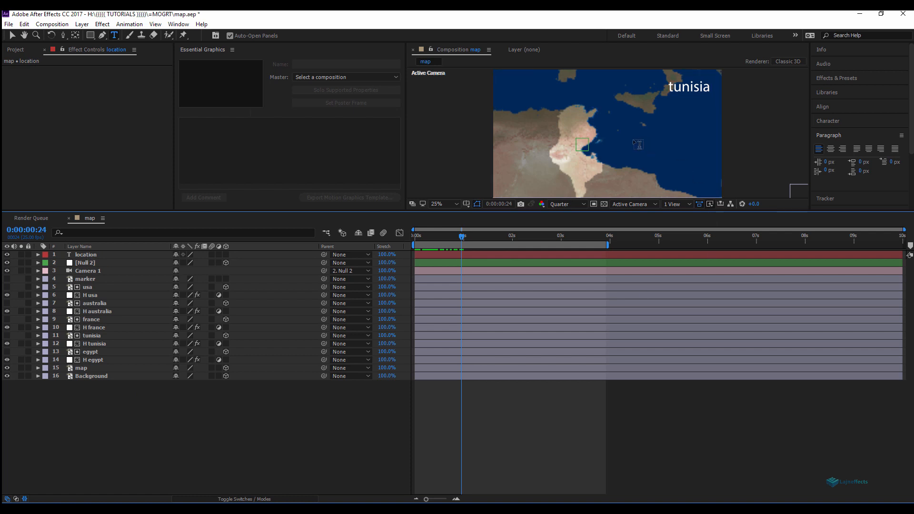
pyautogui.click(90, 263)
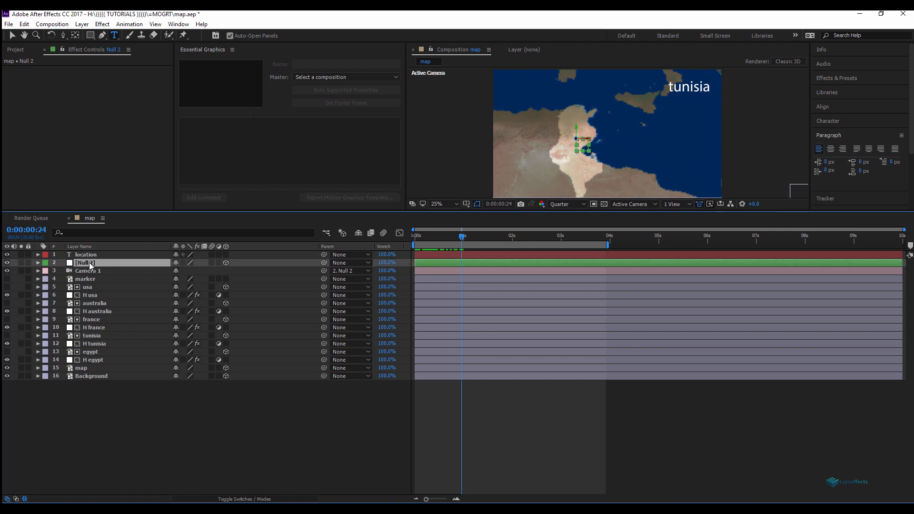
pyautogui.press('p')
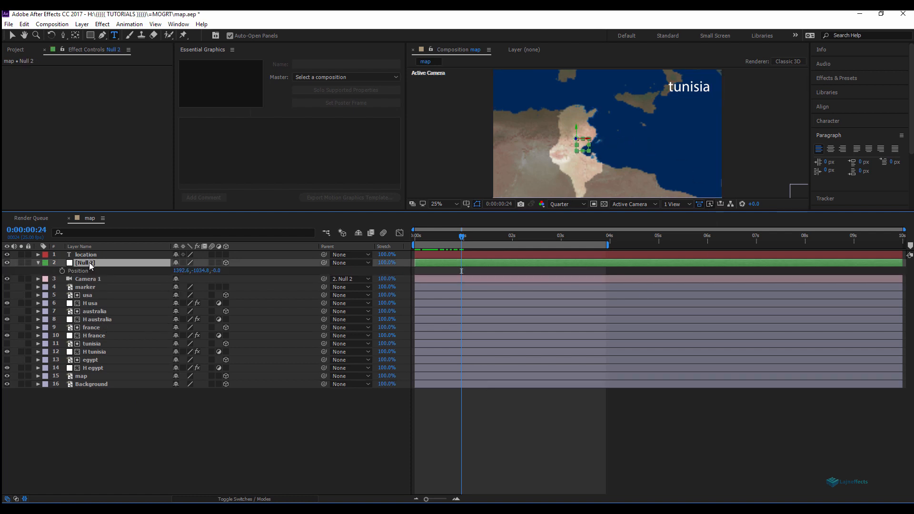
pyautogui.keyDown('alt'); pyautogui.click(62, 271); pyautogui.keyUp('alt')
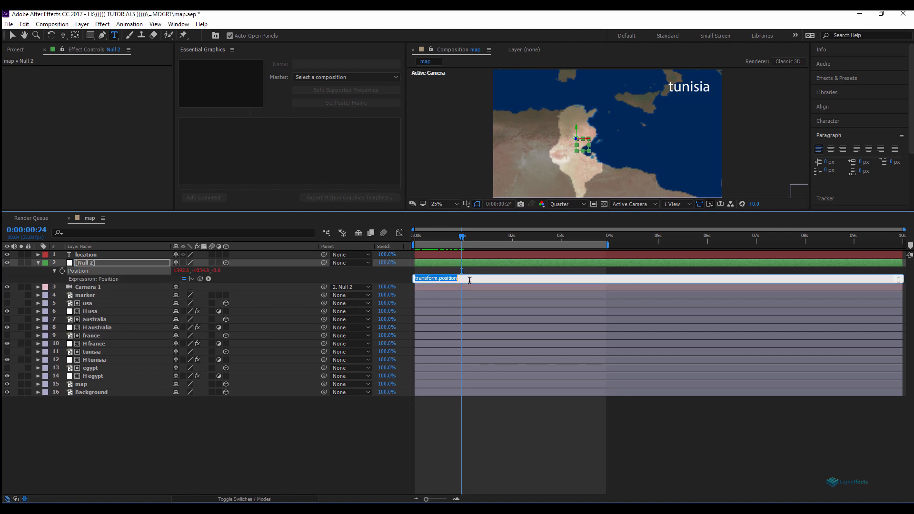
pyautogui.click(270, 436)
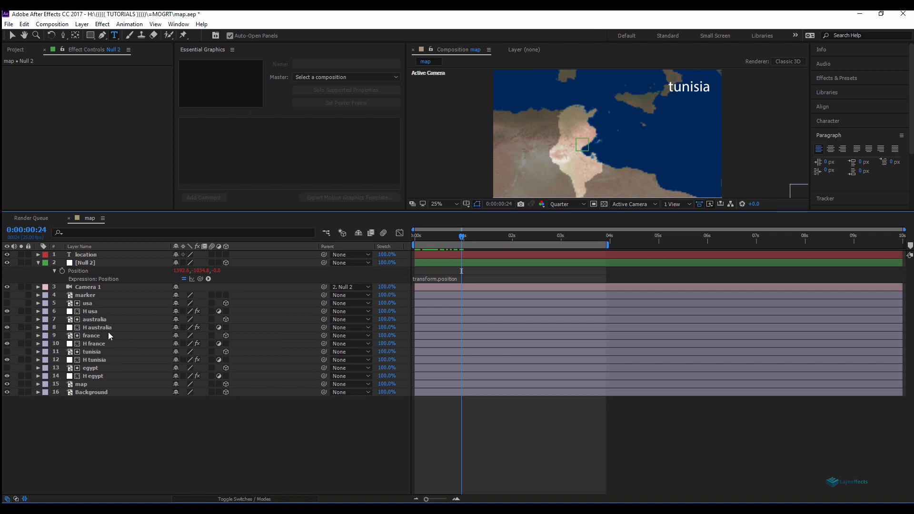
# Step: Paste a location-based expression with per-country coordinates into Null 2's Position expression
pyautogui.click(95, 328)
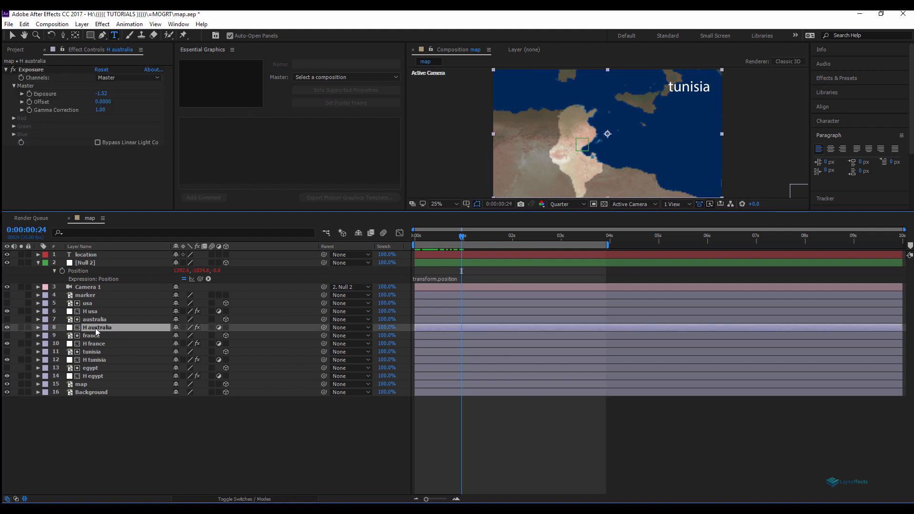
pyautogui.press('u')
pyautogui.press('u')
pyautogui.click(475, 394)
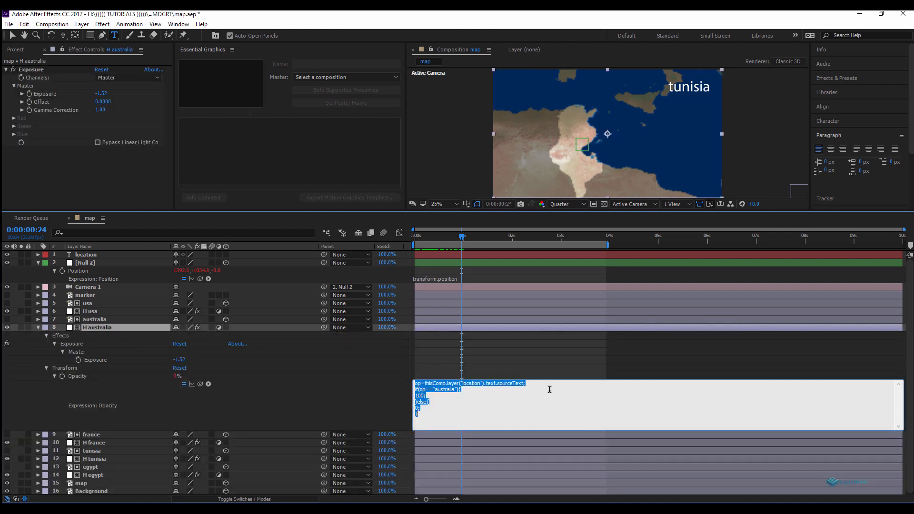
pyautogui.click(481, 417)
pyautogui.moveTo(433, 417); pyautogui.dragTo(408, 382)
pyautogui.hotkey('ctrl', 'c')
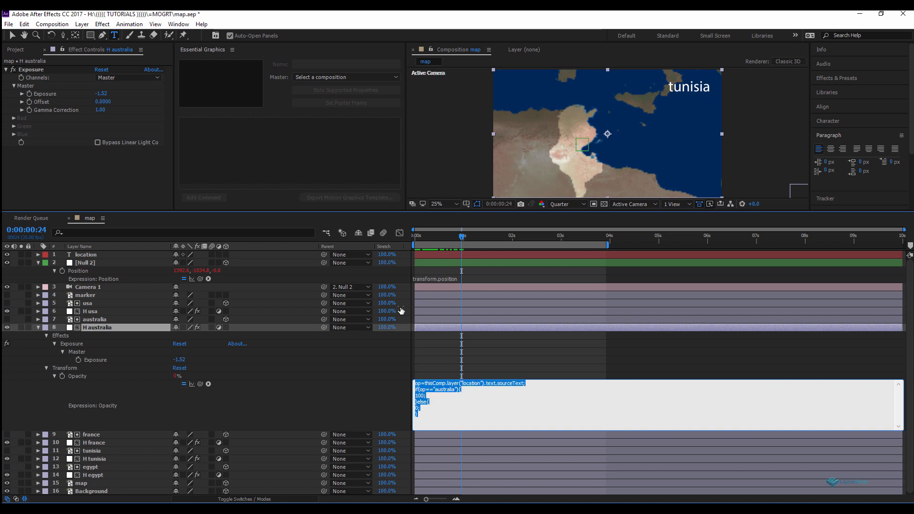
pyautogui.click(447, 278)
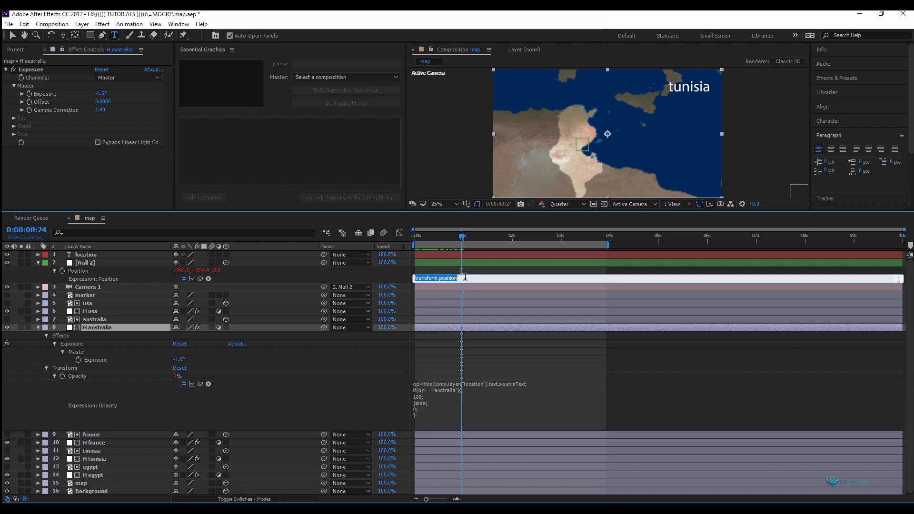
pyautogui.hotkey('ctrl', 'v')
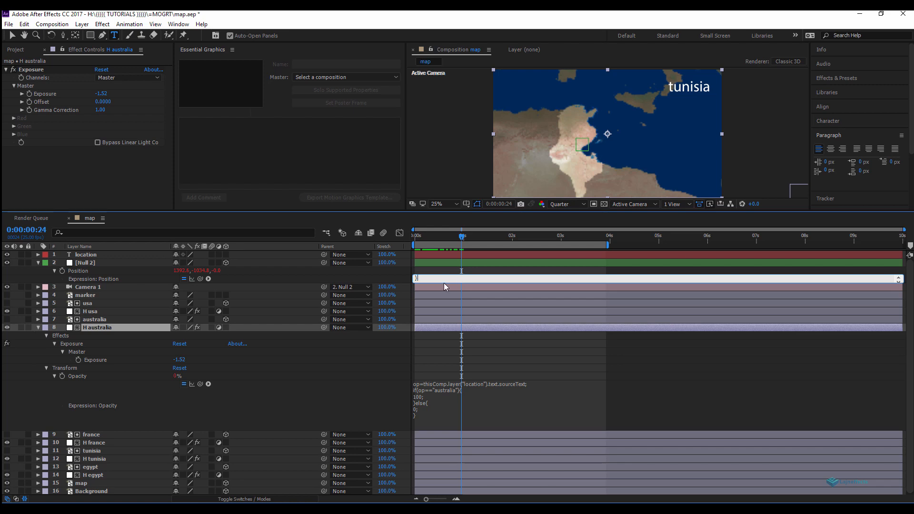
# Step: Expand Null 2's Position expression field to view the whole expression
pyautogui.moveTo(443, 283); pyautogui.dragTo(448, 357)
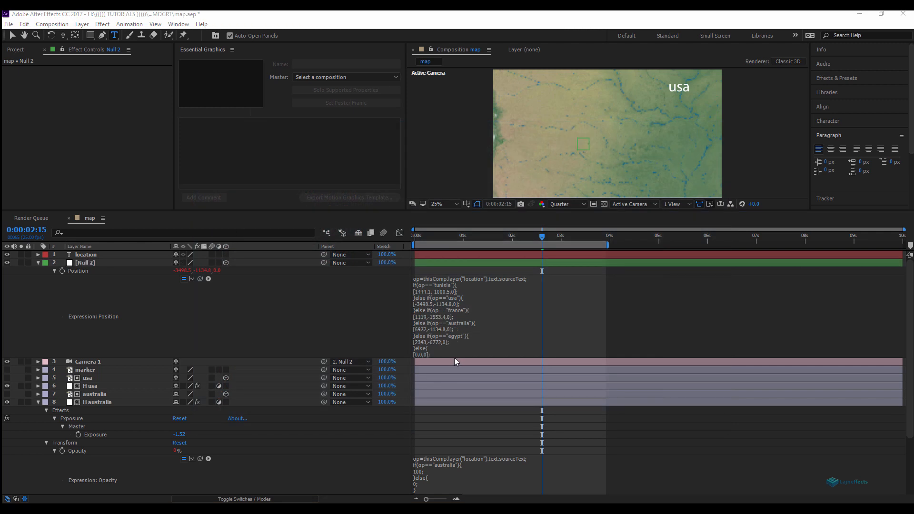
pyautogui.moveTo(455, 358); pyautogui.dragTo(456, 371)
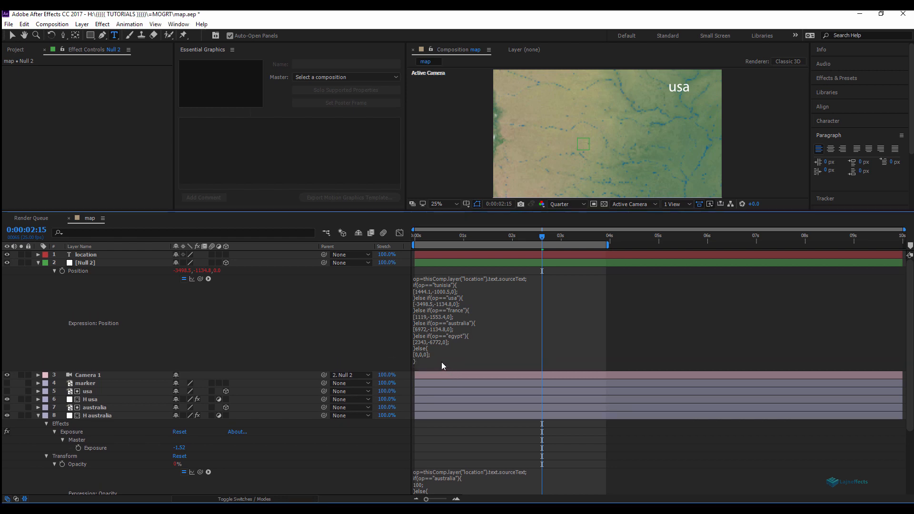
pyautogui.click(442, 362)
pyautogui.click(446, 361)
pyautogui.moveTo(418, 358); pyautogui.dragTo(412, 282)
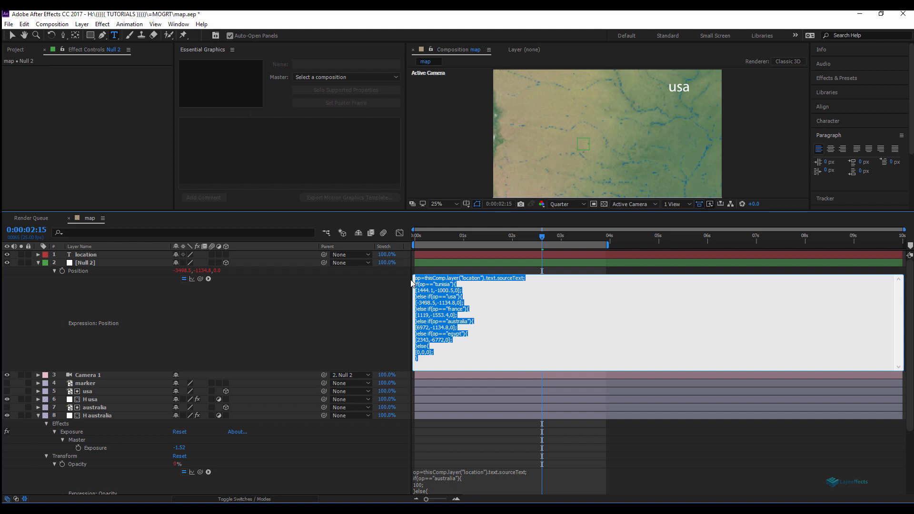
# Step: Add a Scale expression to Null 2 by location: 38 tunisia, 216 usa, 68 france, 144 australia, 68 egypt, otherwise 100
pyautogui.click(92, 264)
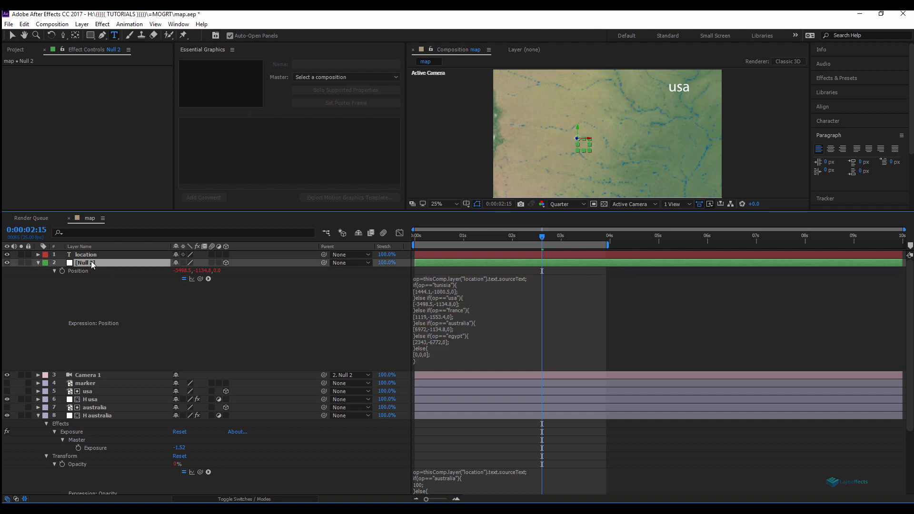
pyautogui.press('s')
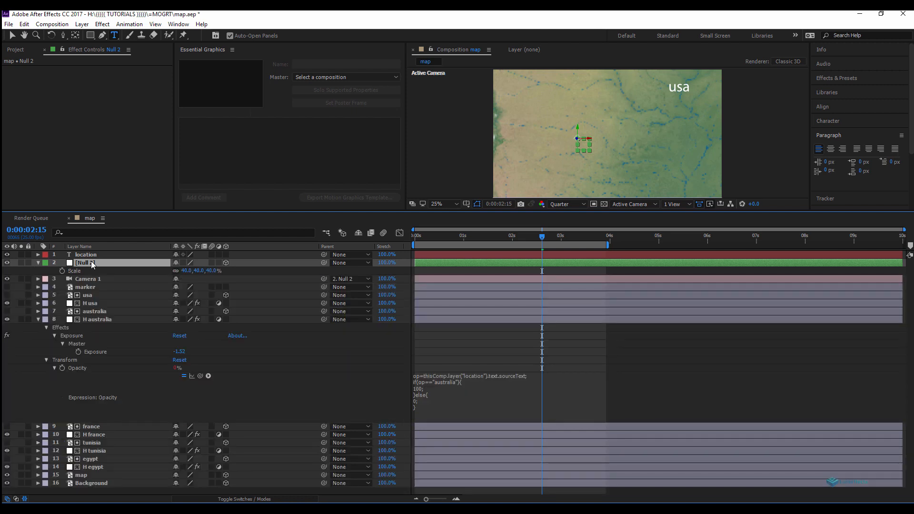
pyautogui.keyDown('alt'); pyautogui.click(62, 270); pyautogui.keyUp('alt')
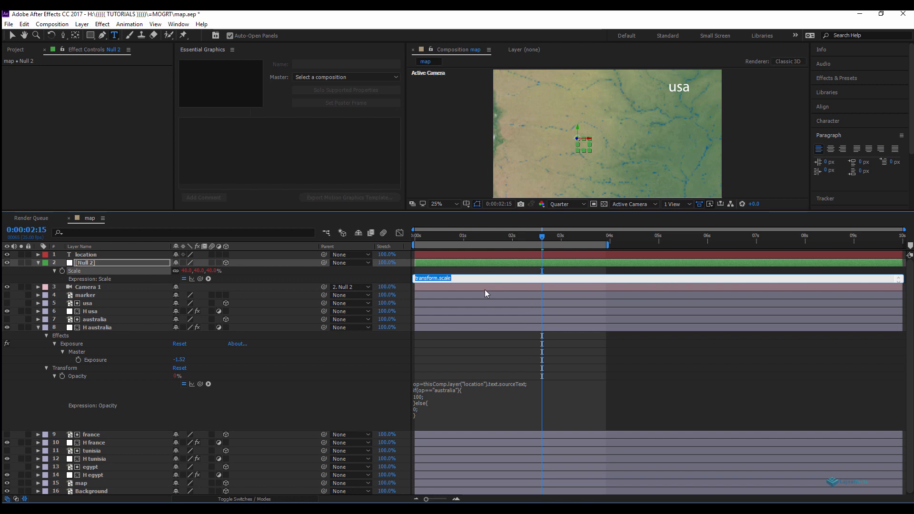
pyautogui.hotkey('ctrl', 'v')
pyautogui.moveTo(439, 282); pyautogui.dragTo(445, 398)
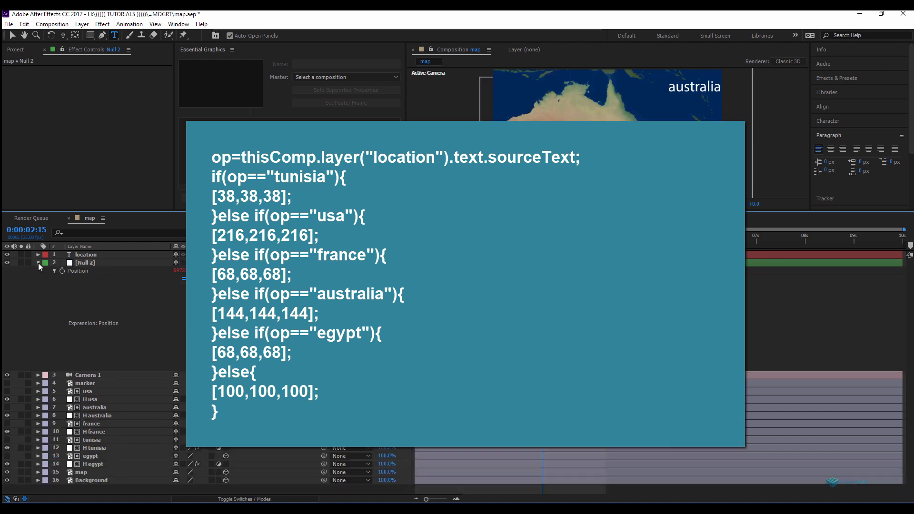
# Step: Collapse Null 2 and change the location text layer's content to tunisia
pyautogui.click(38, 262)
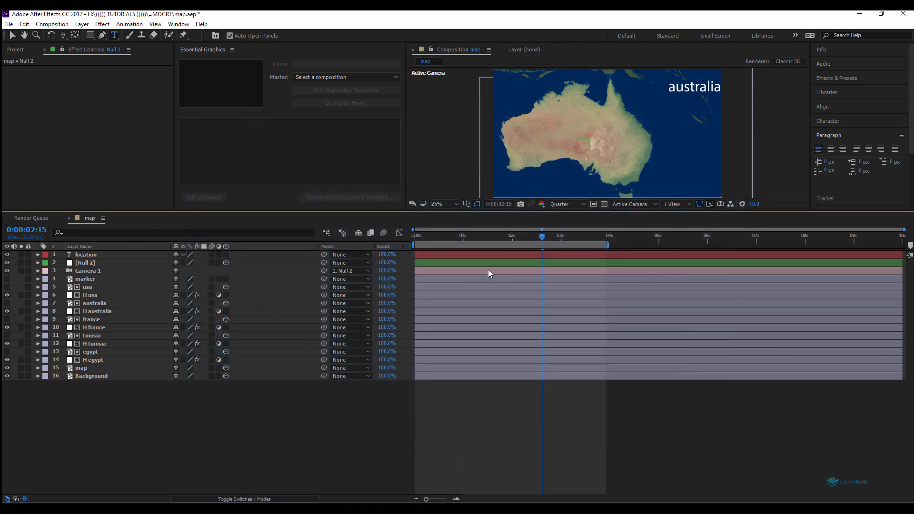
pyautogui.click(91, 256)
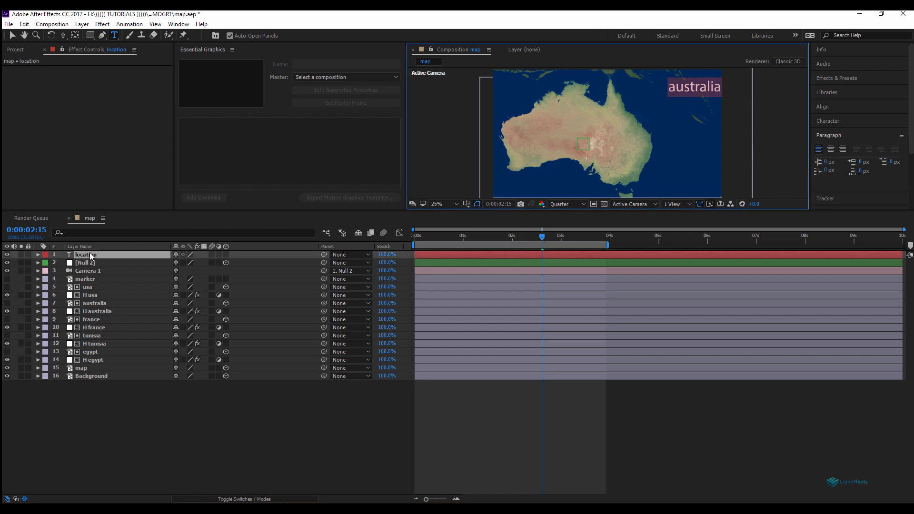
pyautogui.write('tunis')
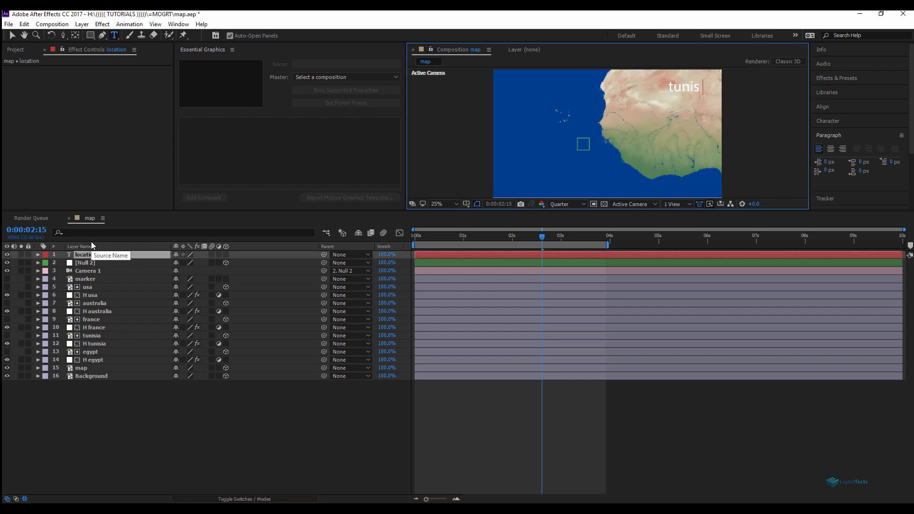
pyautogui.write('ia')
pyautogui.click(101, 408)
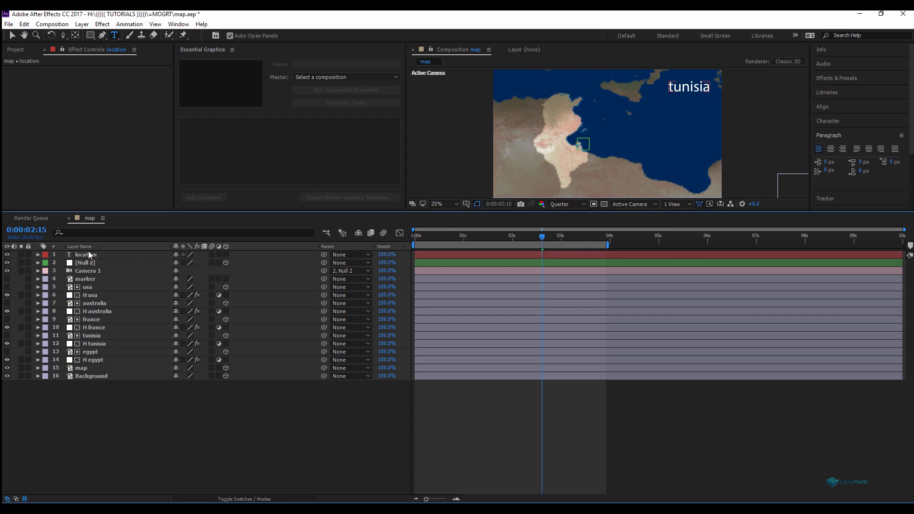
# Step: Change the location text layer's content to france
pyautogui.doubleClick(87, 254)
pyautogui.write('fra')
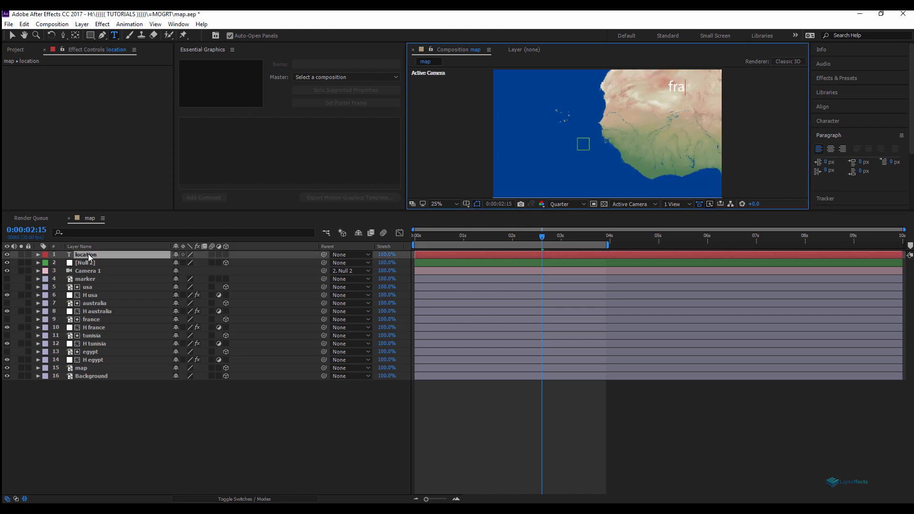
pyautogui.write('nce')
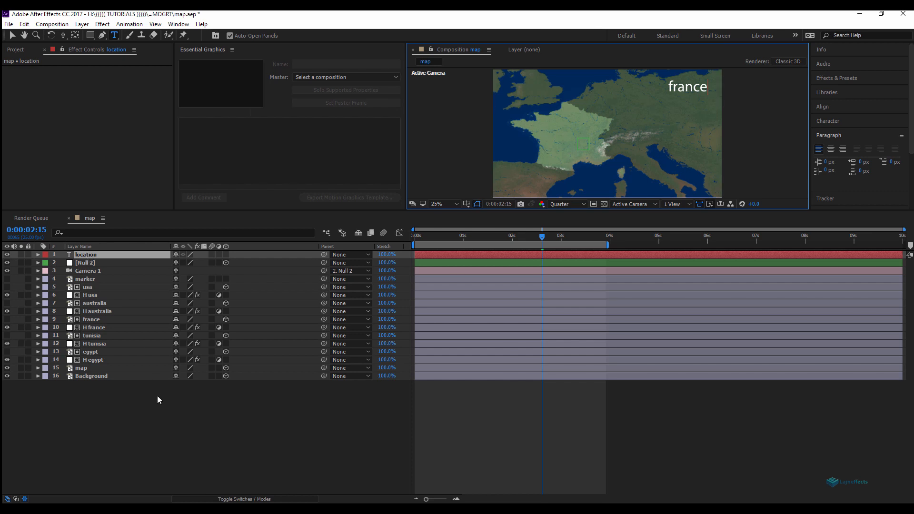
# Step: Change the location text layer's content to usa
pyautogui.doubleClick(87, 254)
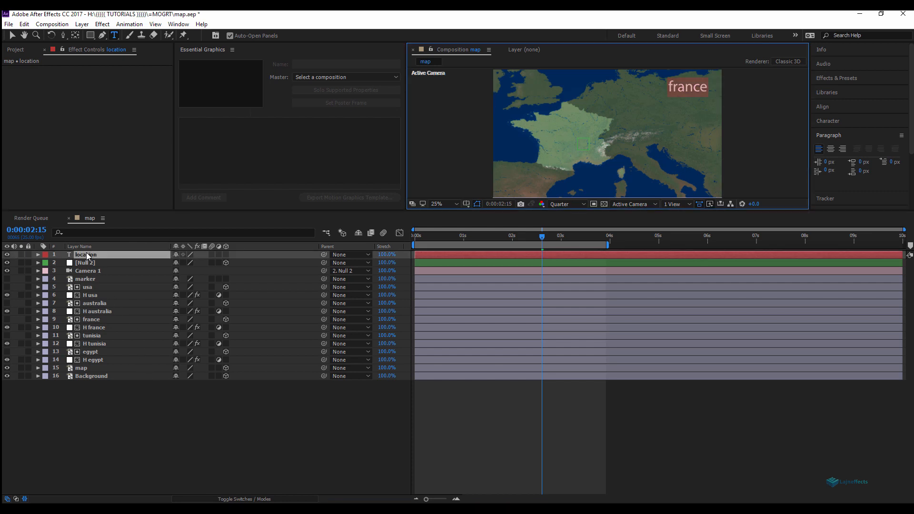
pyautogui.write('usa')
pyautogui.click(153, 404)
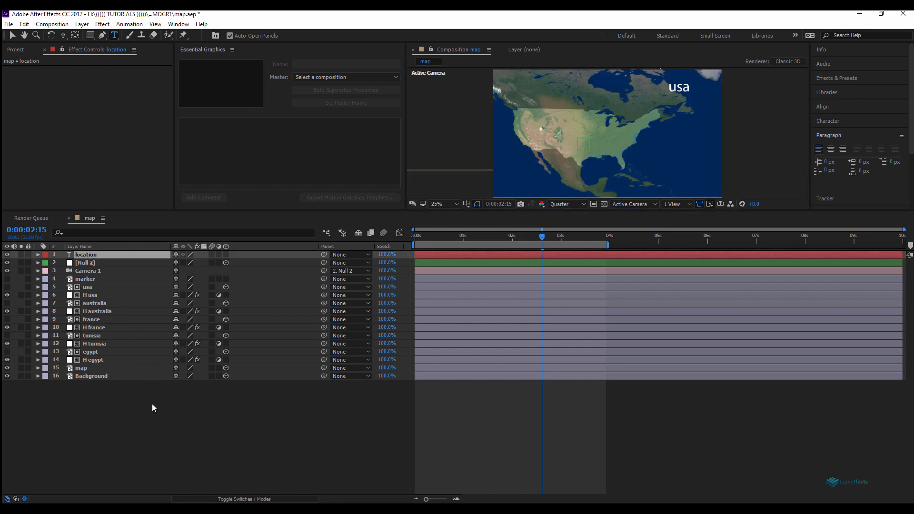
# Step: Change the location text layer's content to egypt and preview the animation
pyautogui.doubleClick(93, 256)
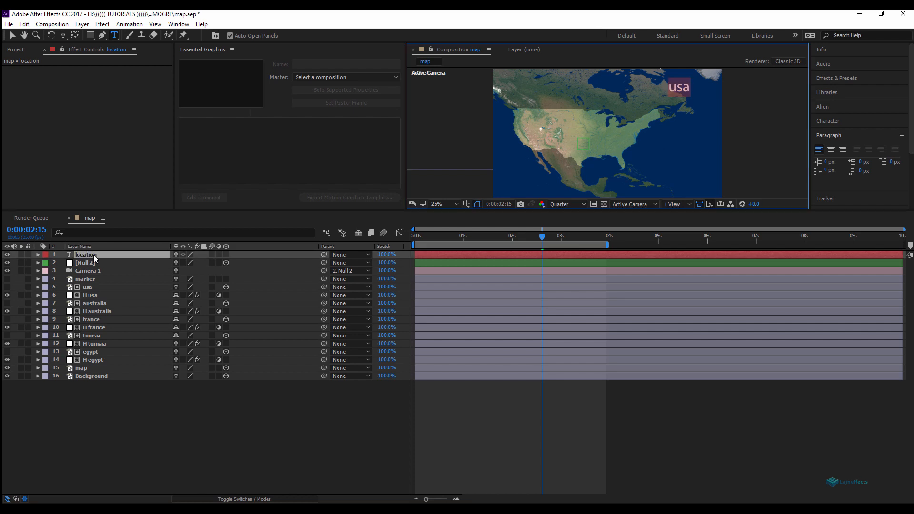
pyautogui.write('egy')
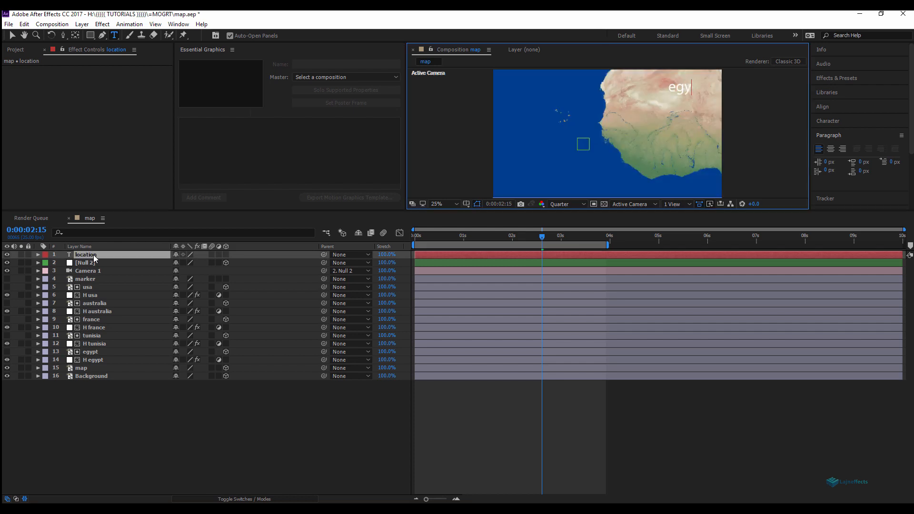
pyautogui.write('pt')
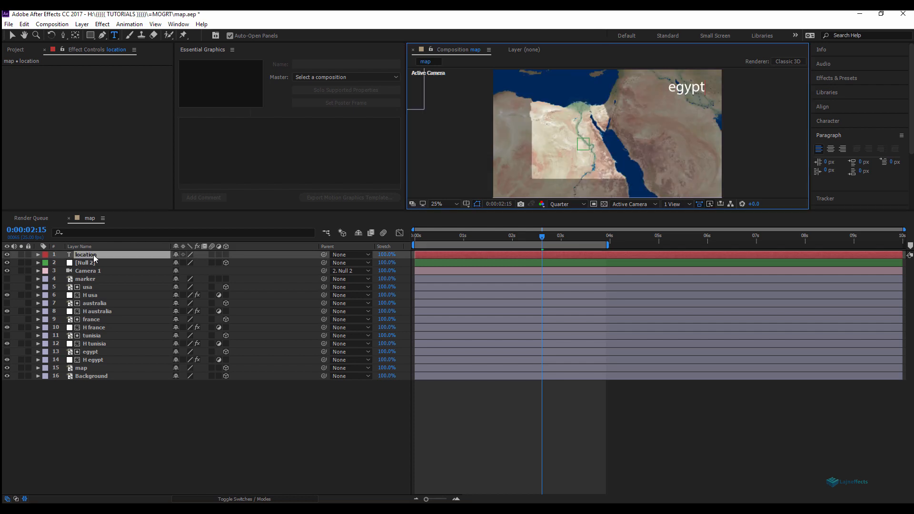
pyautogui.click(188, 435)
pyautogui.press('space')
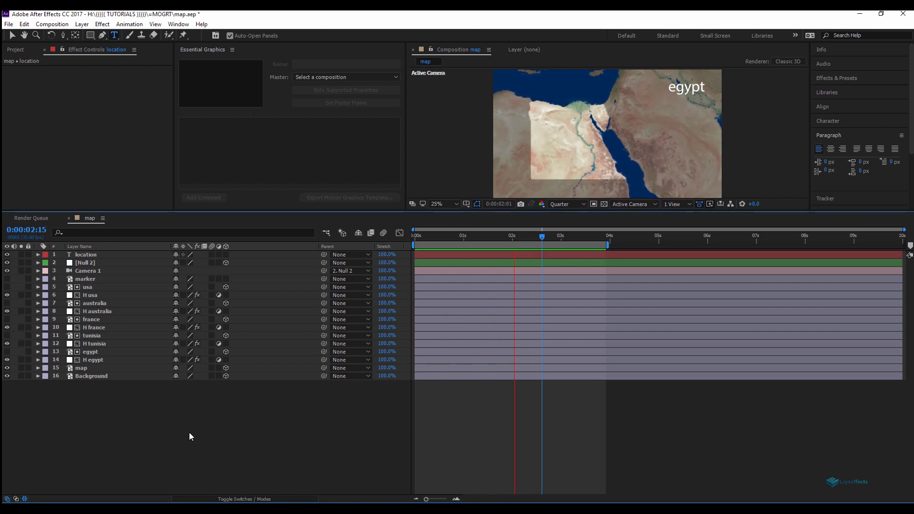
pyautogui.press('space')
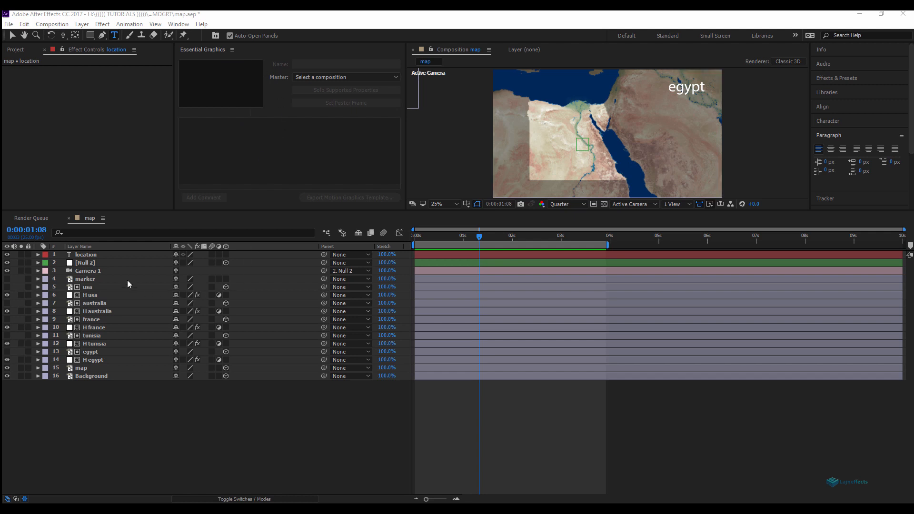
# Step: Reveal the location layer's text properties and set the Essential Graphics master composition to map
pyautogui.click(84, 255)
pyautogui.click(38, 255)
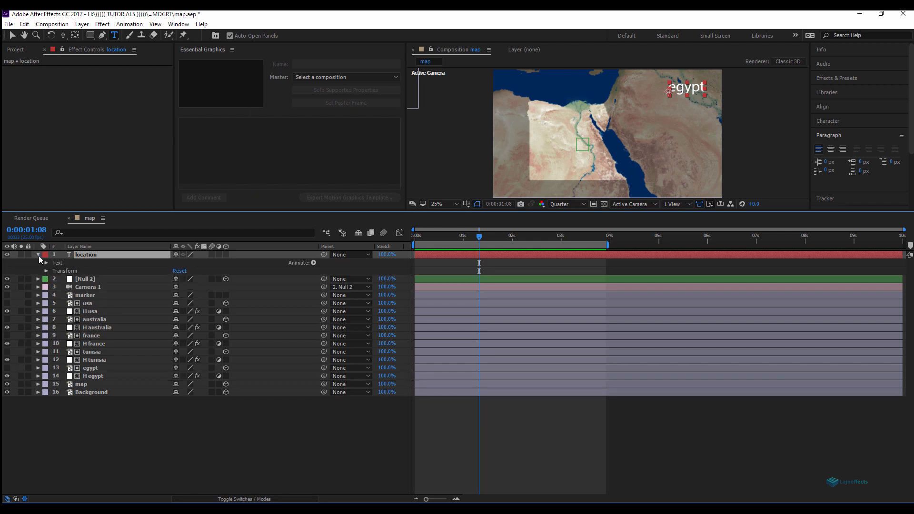
pyautogui.click(46, 263)
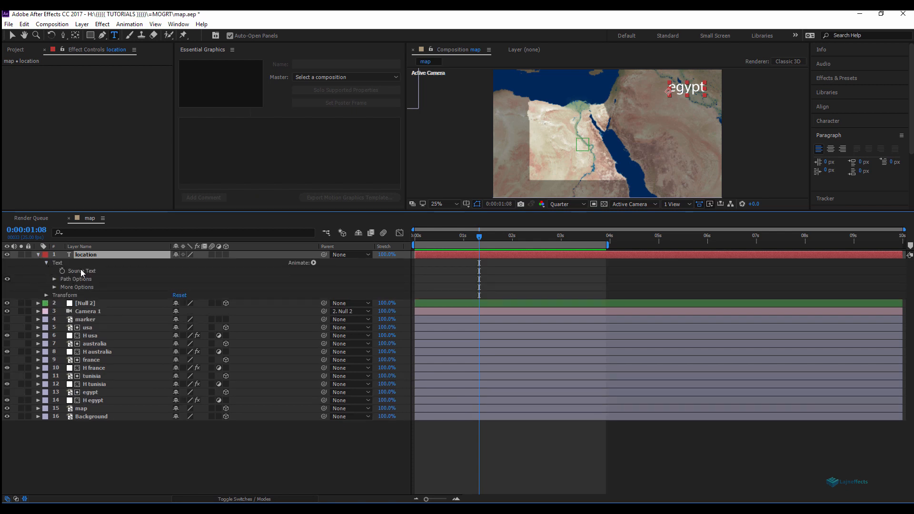
pyautogui.click(394, 78)
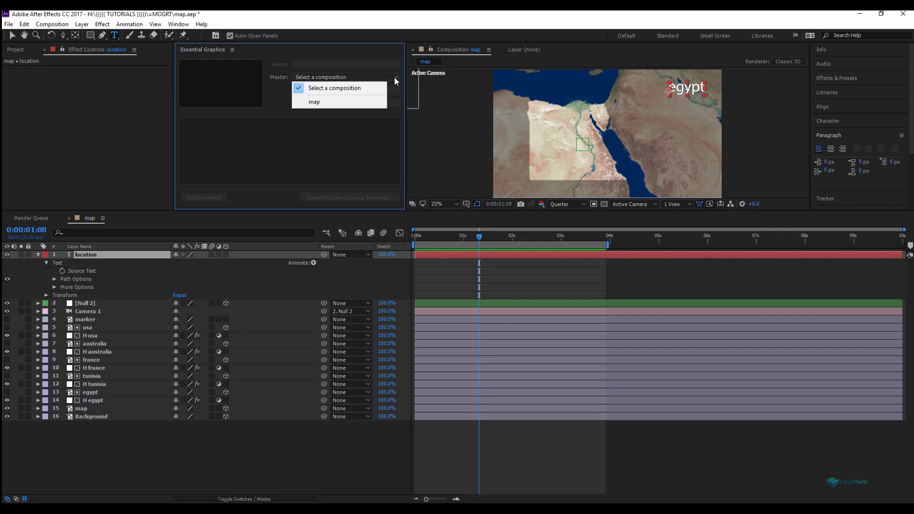
pyautogui.click(352, 101)
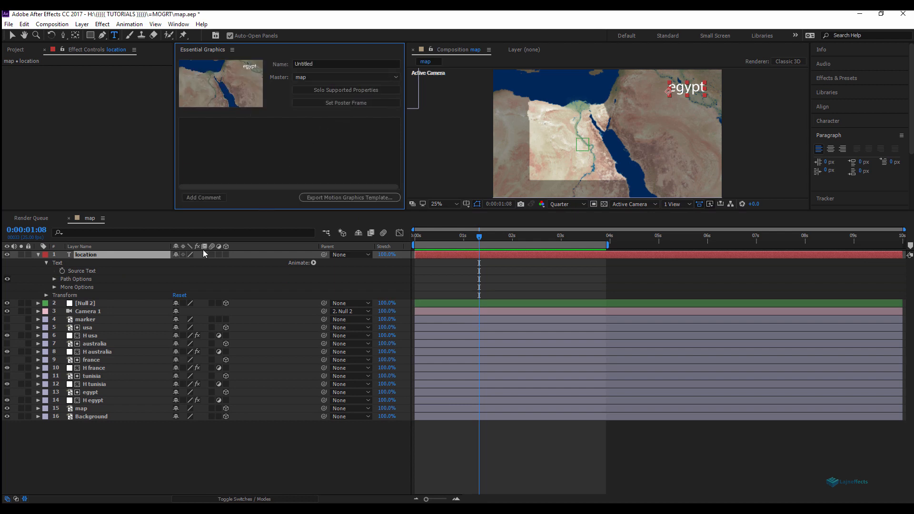
# Step: Add the location layer's Source Text to Essential Graphics and rename the property Location
pyautogui.moveTo(83, 270); pyautogui.dragTo(234, 144)
pyautogui.click(212, 124)
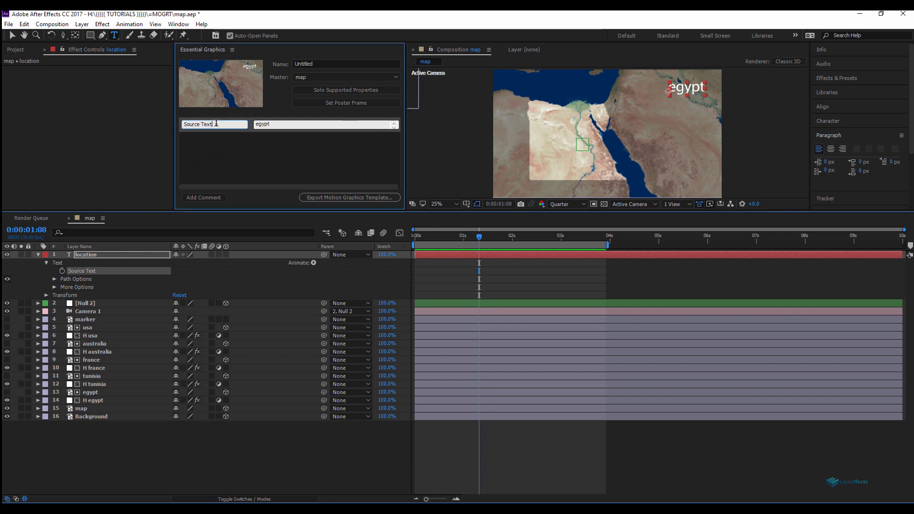
pyautogui.write('Location')
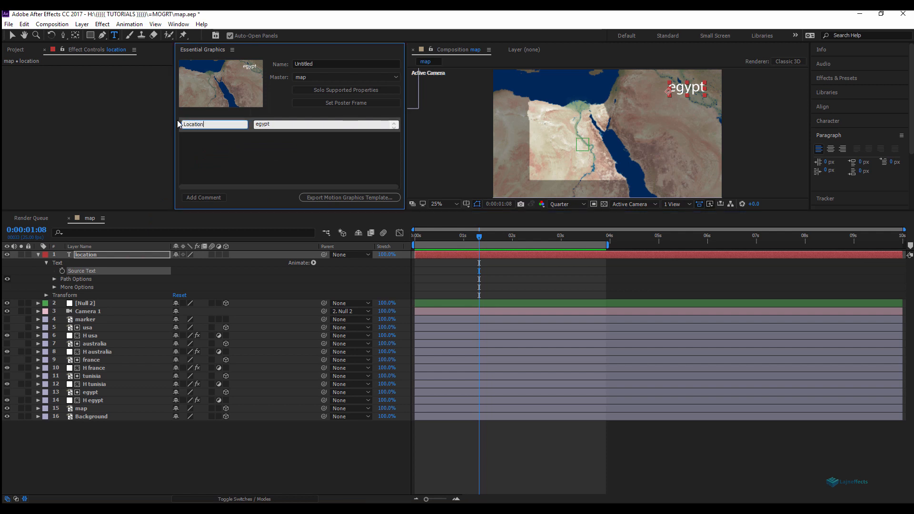
pyautogui.click(246, 145)
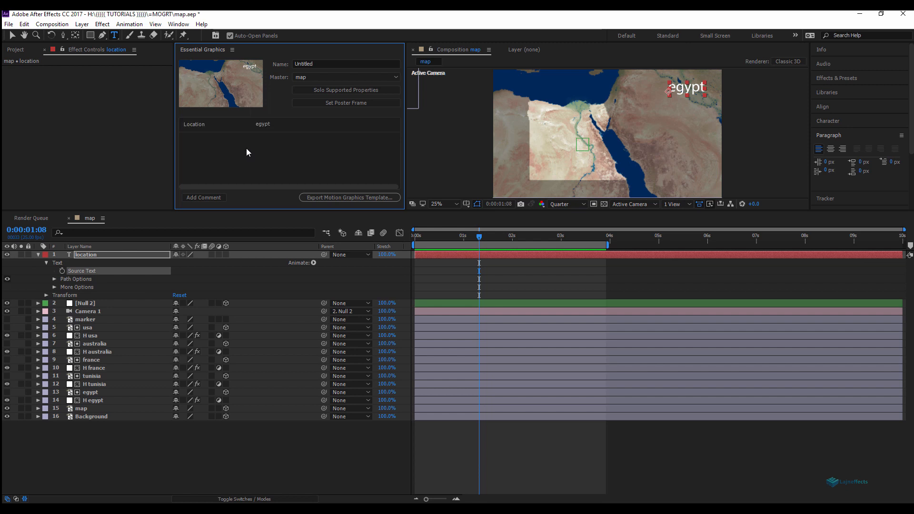
# Step: Change the Location property value in Essential Graphics to tunisia
pyautogui.click(268, 124)
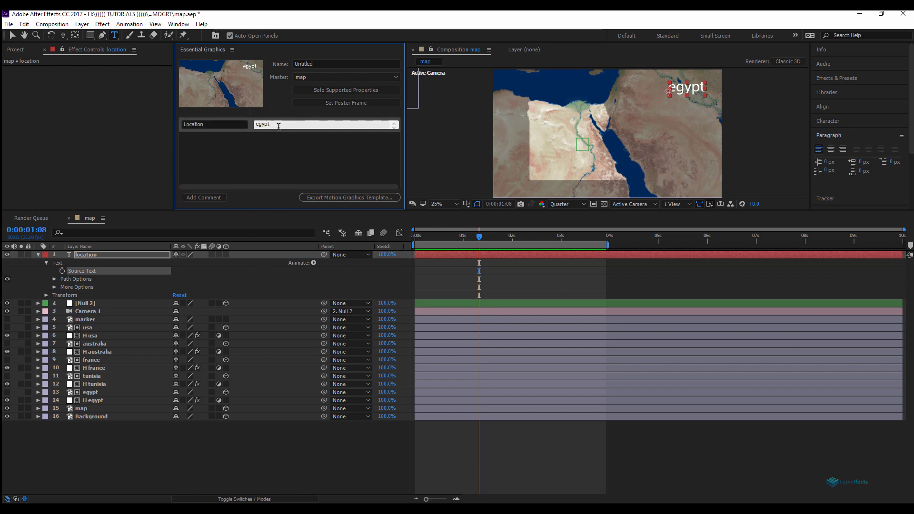
pyautogui.moveTo(279, 124); pyautogui.dragTo(255, 125)
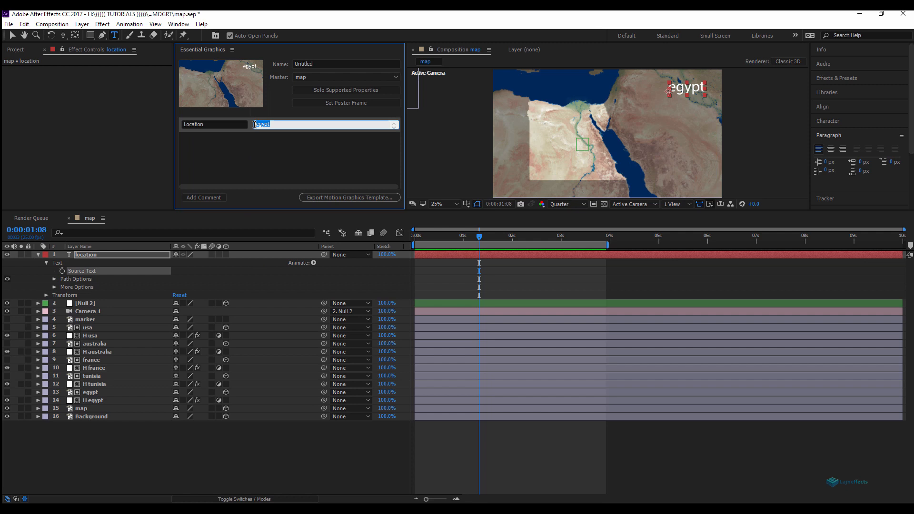
pyautogui.write('tunisia')
pyautogui.click(259, 141)
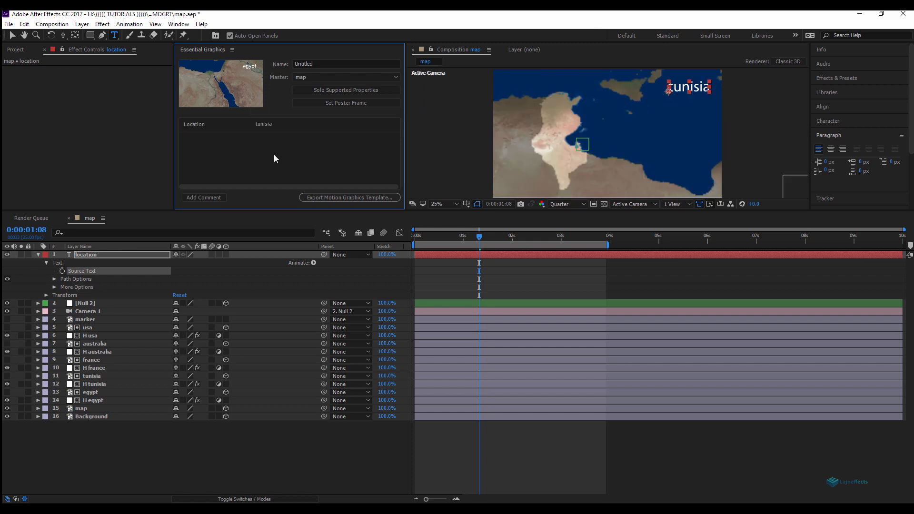
# Step: Apply the Fill effect to the Background layer
pyautogui.click(96, 416)
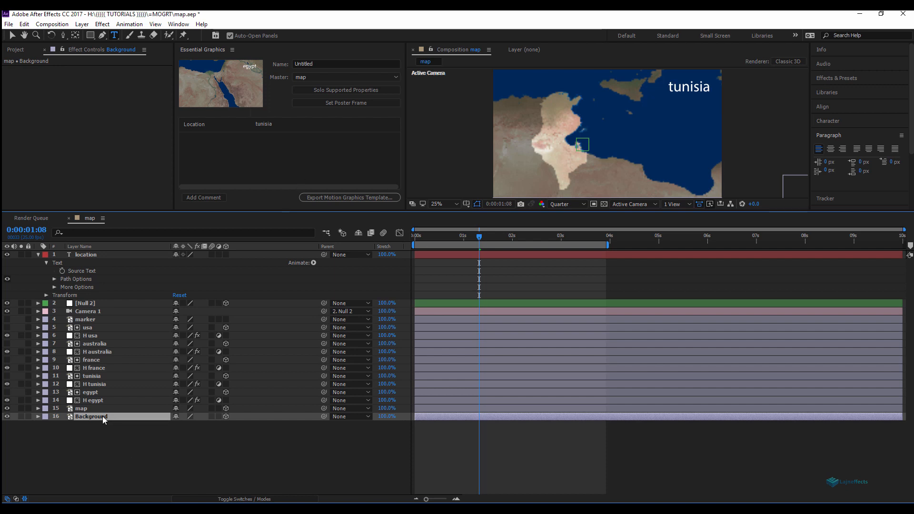
pyautogui.click(836, 78)
pyautogui.click(837, 89)
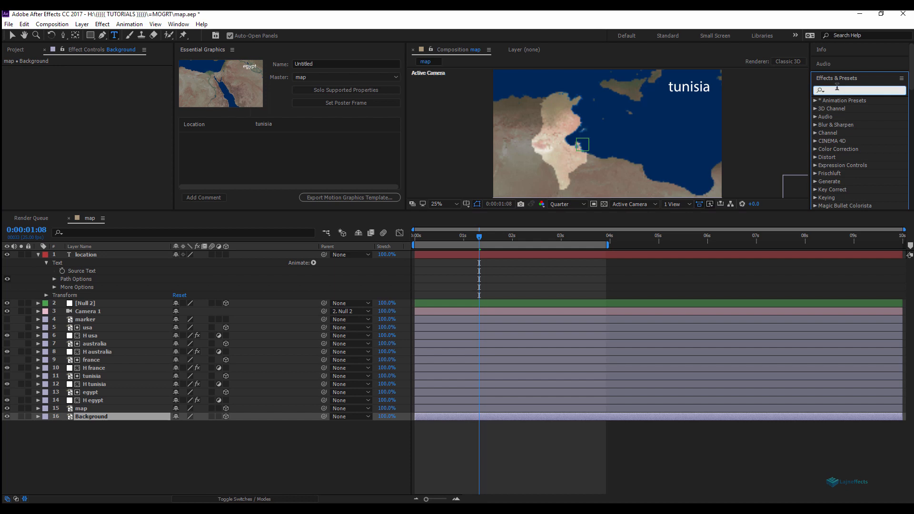
pyautogui.write('fill')
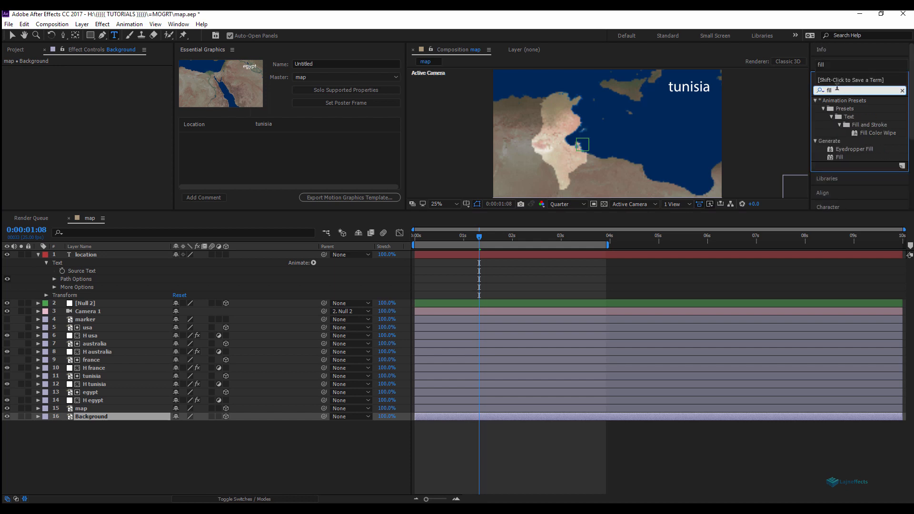
pyautogui.click(839, 158)
pyautogui.moveTo(840, 159); pyautogui.dragTo(126, 419)
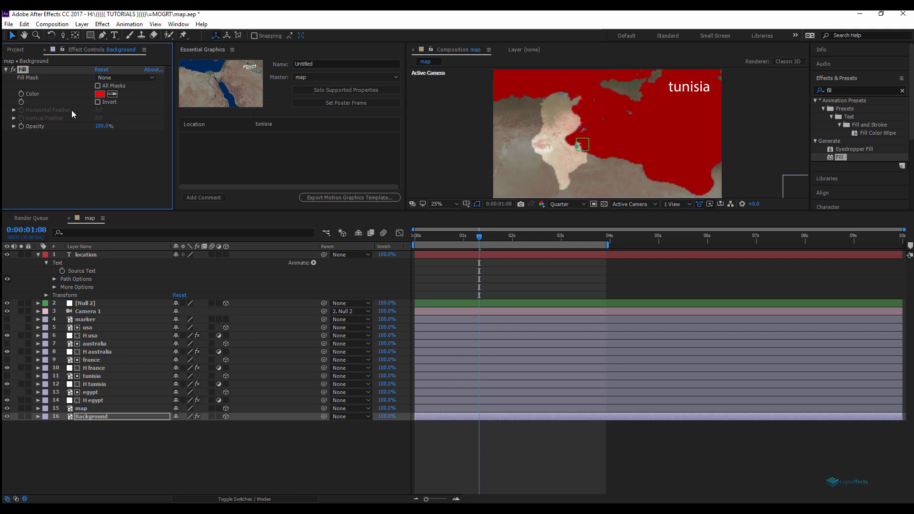
# Step: Add the Background fill's Color to Essential Graphics and rename it BG Colour
pyautogui.click(37, 418)
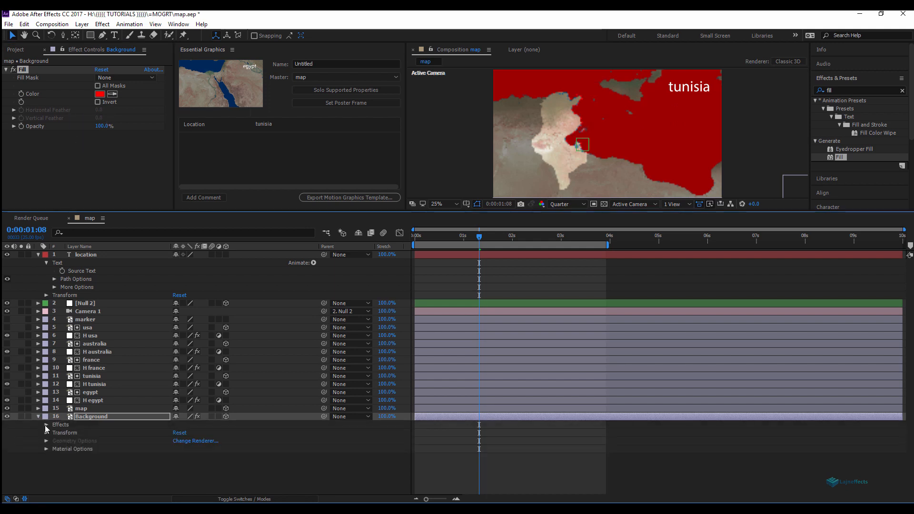
pyautogui.click(54, 433)
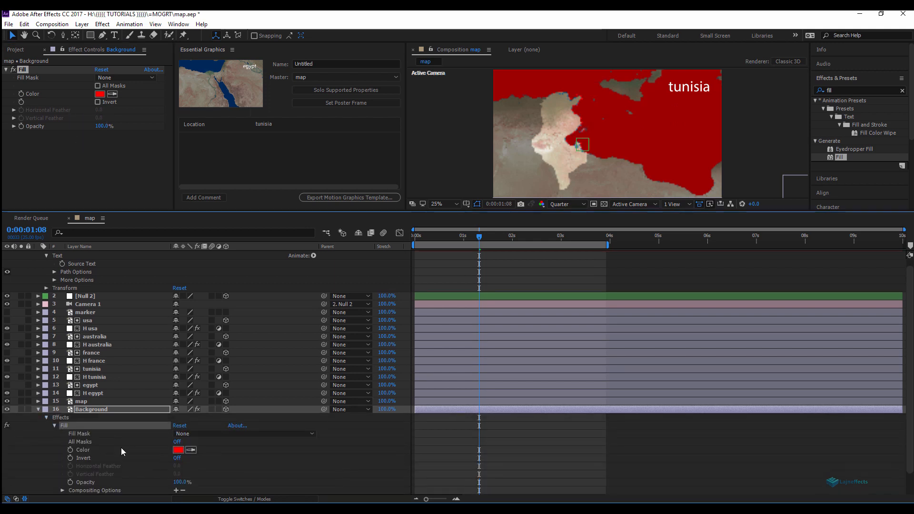
pyautogui.moveTo(84, 450); pyautogui.dragTo(246, 157)
pyautogui.click(186, 137)
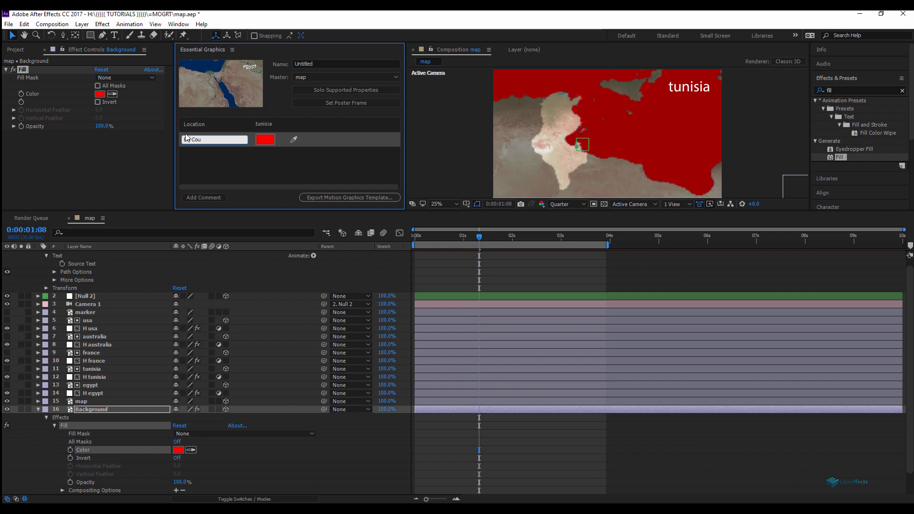
pyautogui.write('Bg Colour')
pyautogui.click(367, 441)
# Step: Set the BG Colour property to a light blue
pyautogui.click(38, 409)
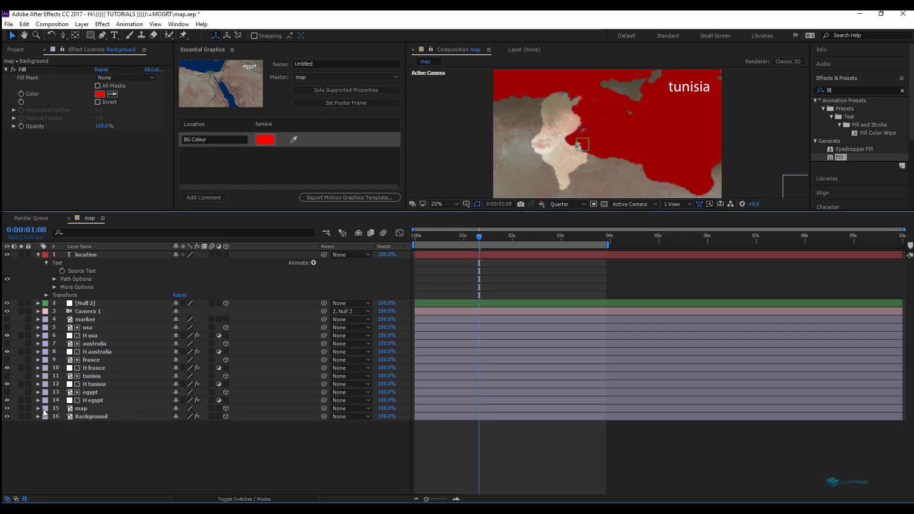
pyautogui.click(265, 139)
pyautogui.moveTo(206, 216); pyautogui.dragTo(208, 151)
pyautogui.click(336, 116)
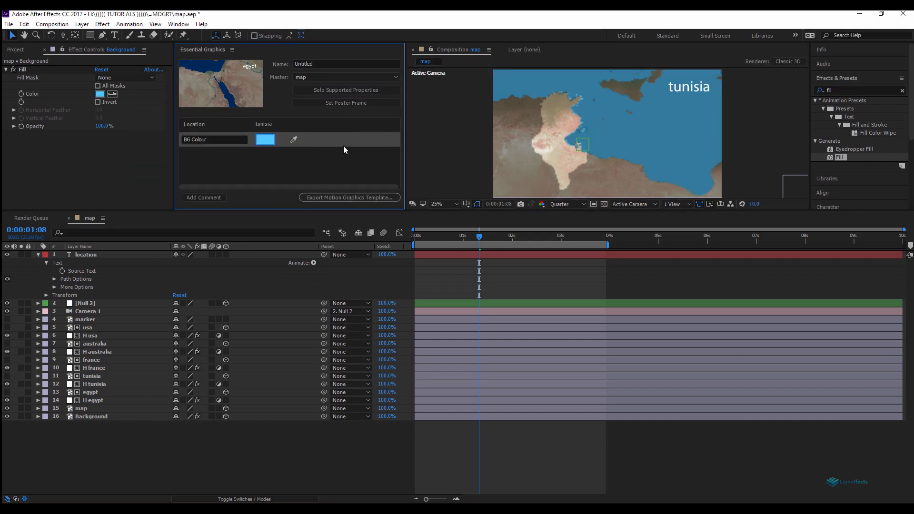
# Step: Apply the Color Balance (HLS) effect to the map layer
pyautogui.click(266, 441)
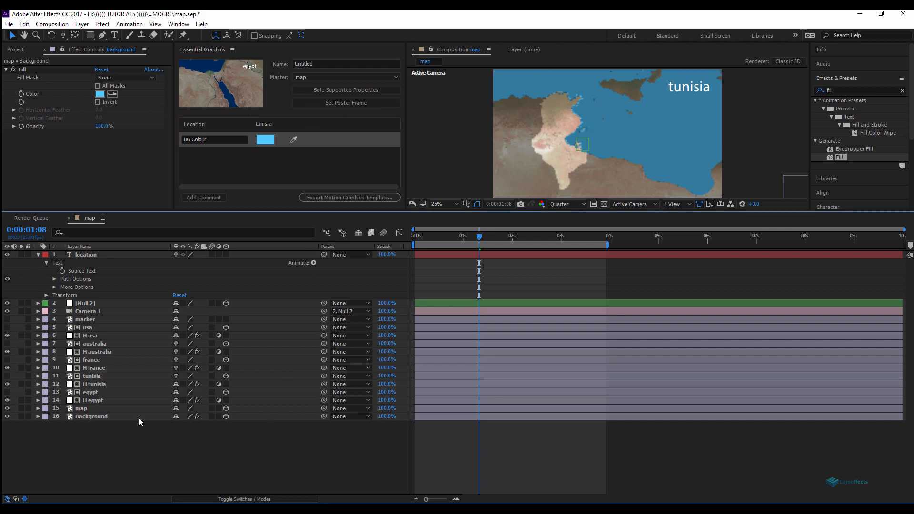
pyautogui.click(82, 409)
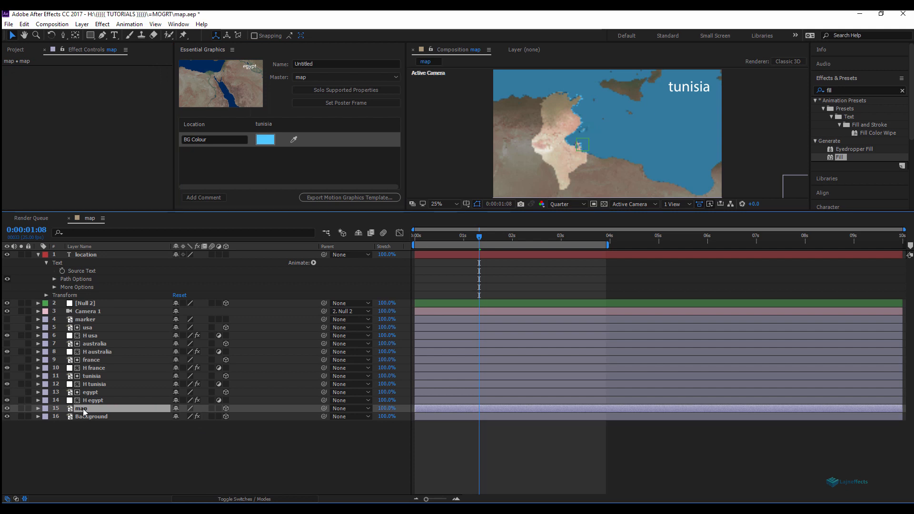
pyautogui.rightClick(83, 409)
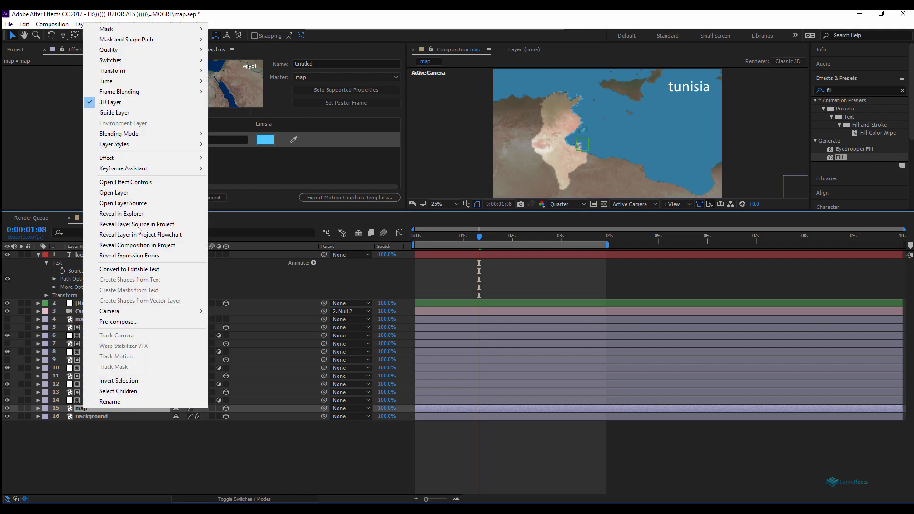
pyautogui.moveTo(144, 158)
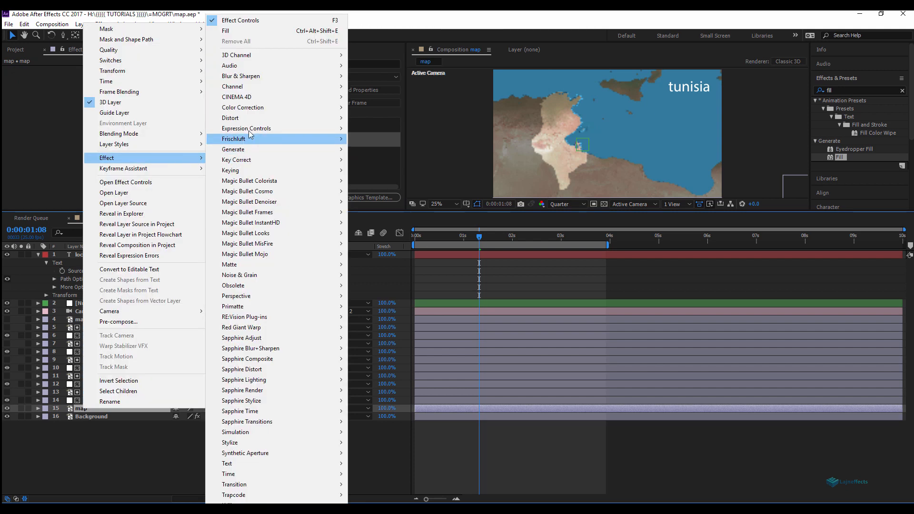
pyautogui.moveTo(262, 109)
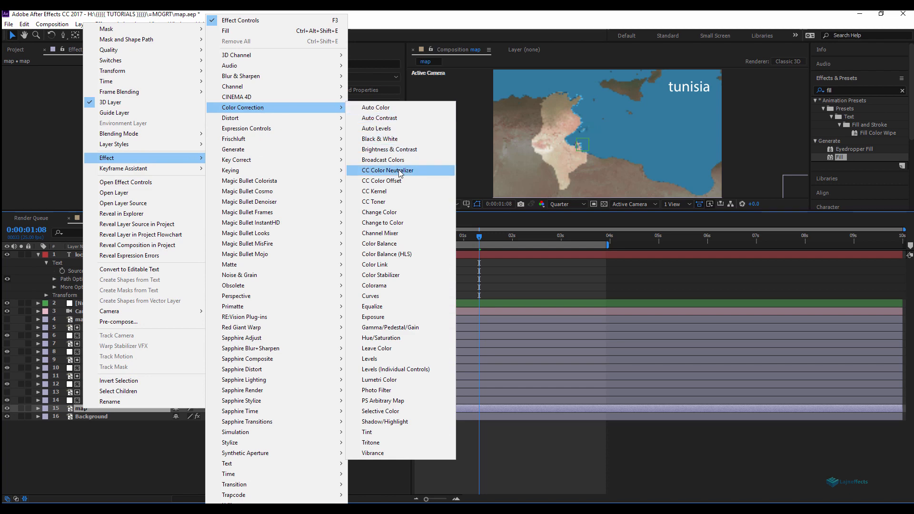
pyautogui.click(406, 253)
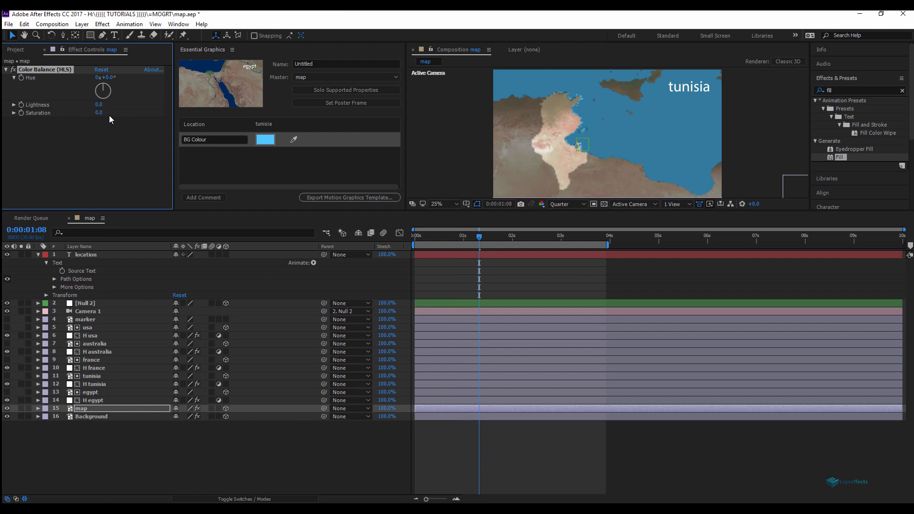
# Step: Lower the map's Color Balance saturation to -82 and add a Slider Control to the map layer
pyautogui.moveTo(99, 113); pyautogui.dragTo(132, 147)
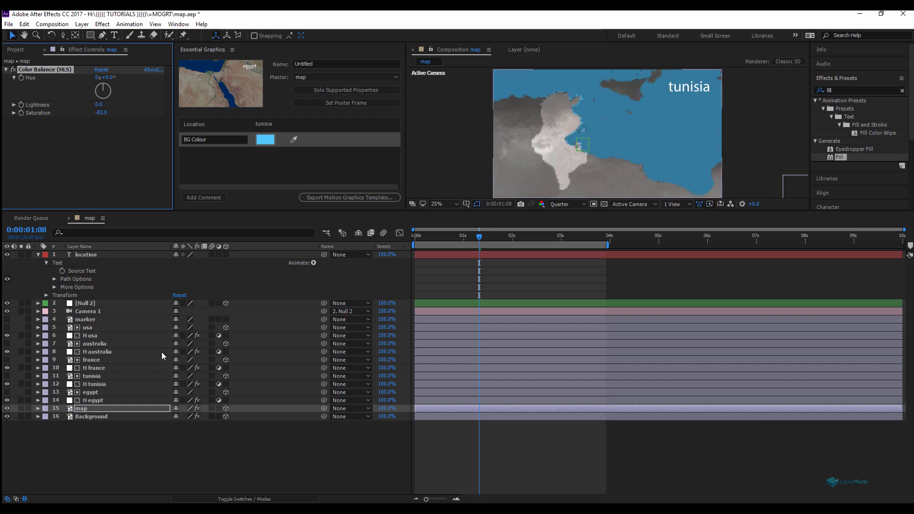
pyautogui.click(158, 447)
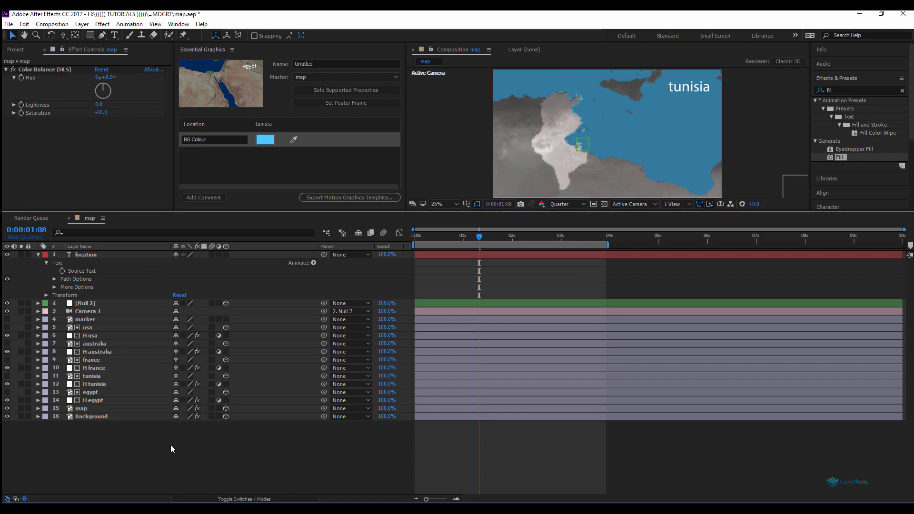
pyautogui.click(87, 408)
pyautogui.rightClick(78, 156)
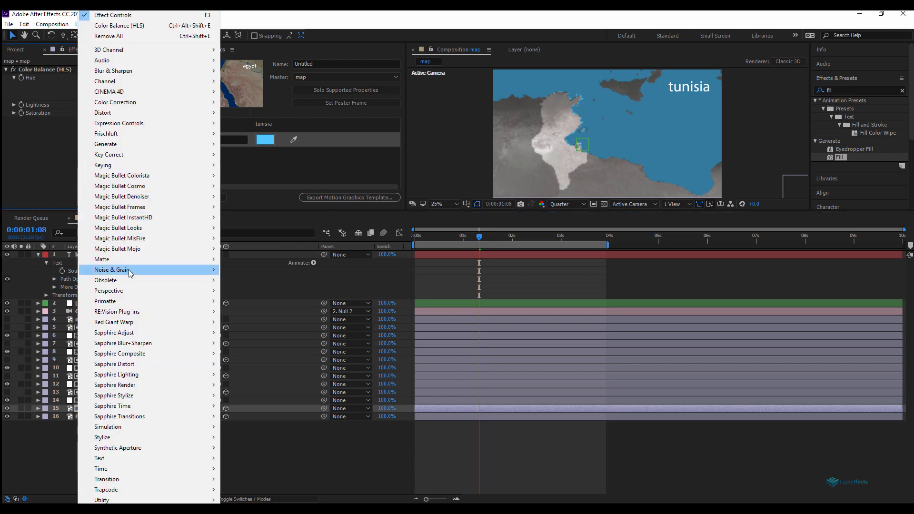
pyautogui.moveTo(136, 123)
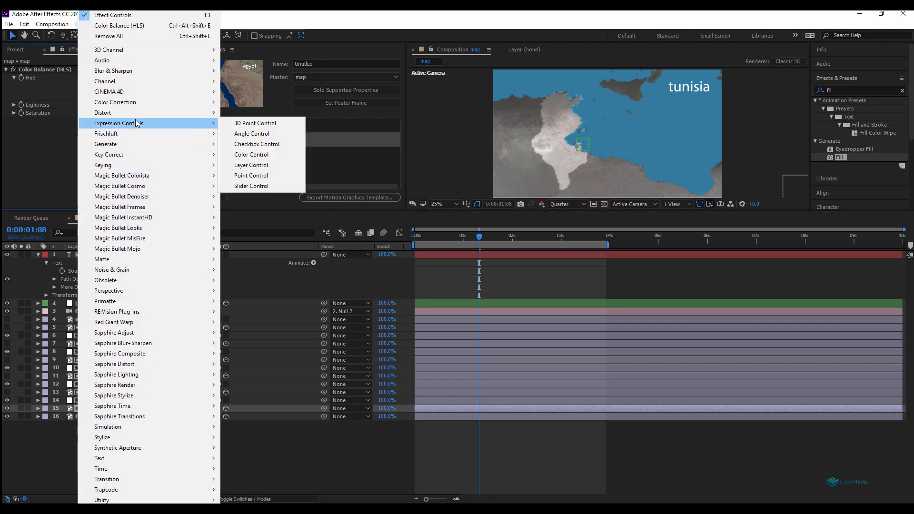
pyautogui.click(252, 186)
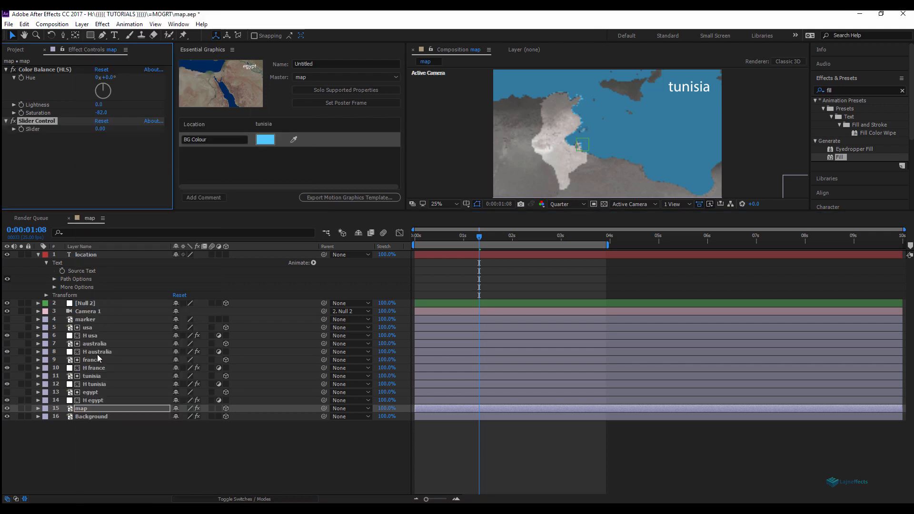
# Step: Link the map's Color Balance Saturation to the Slider Control with an expression
pyautogui.press('e')
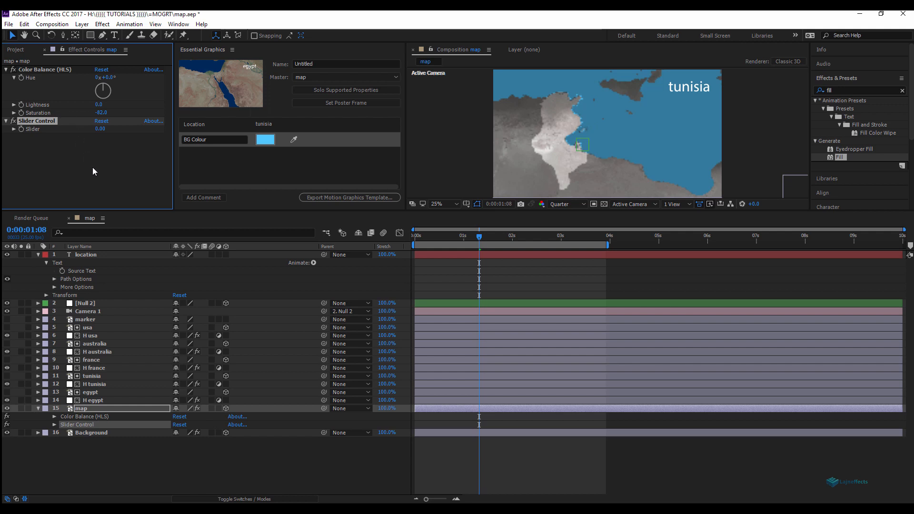
pyautogui.click(54, 417)
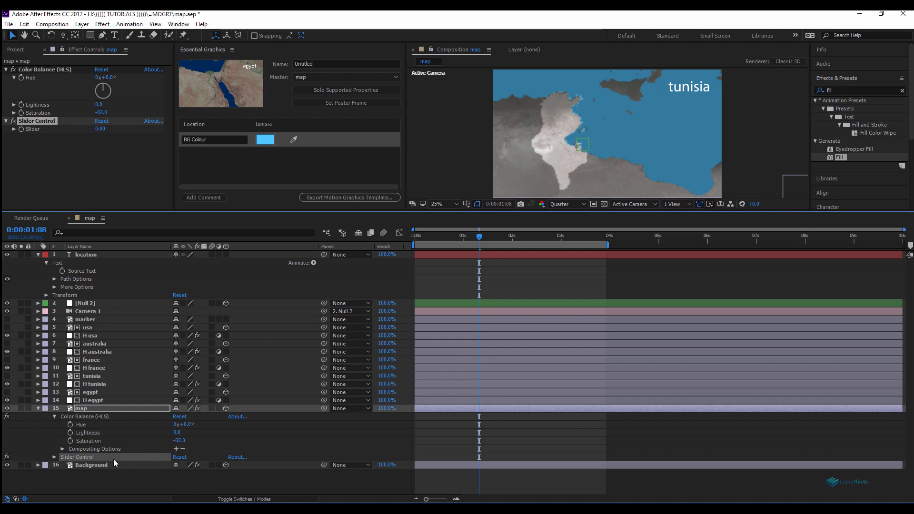
pyautogui.keyDown('alt'); pyautogui.click(71, 440); pyautogui.keyUp('alt')
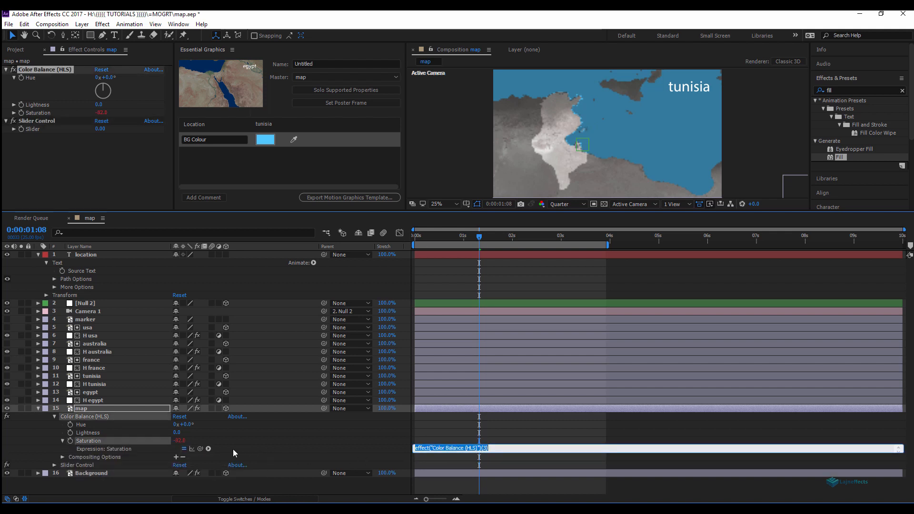
pyautogui.moveTo(200, 449); pyautogui.dragTo(47, 129)
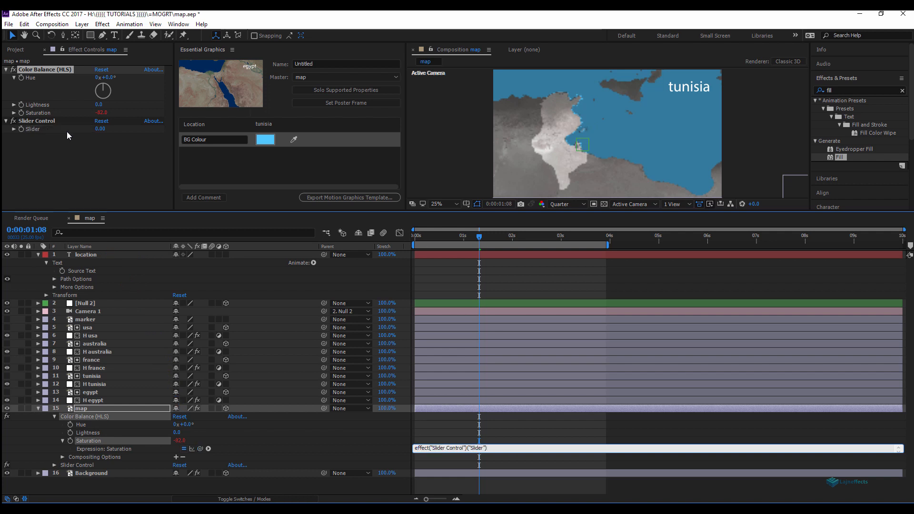
# Step: Rename the map layer's Slider Control effect to "saturation"
pyautogui.click(42, 119)
pyautogui.press('Return')
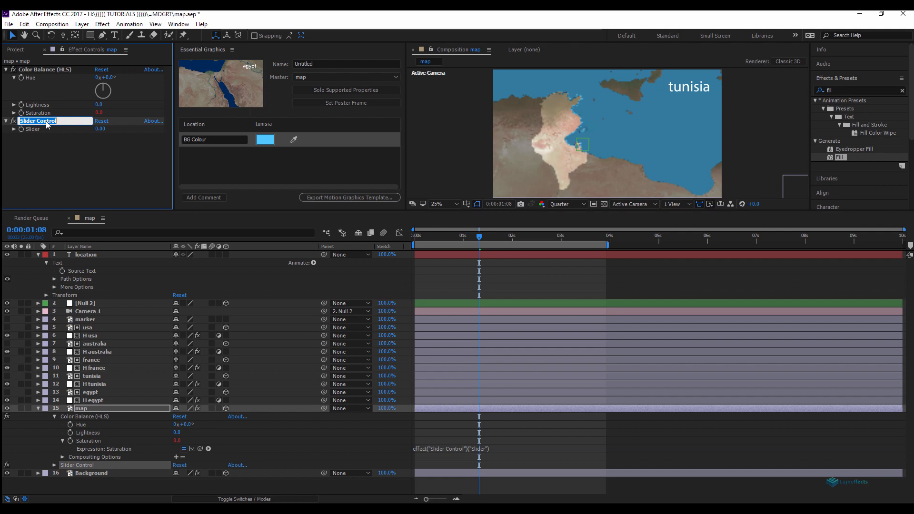
pyautogui.write('saturation')
pyautogui.click(115, 482)
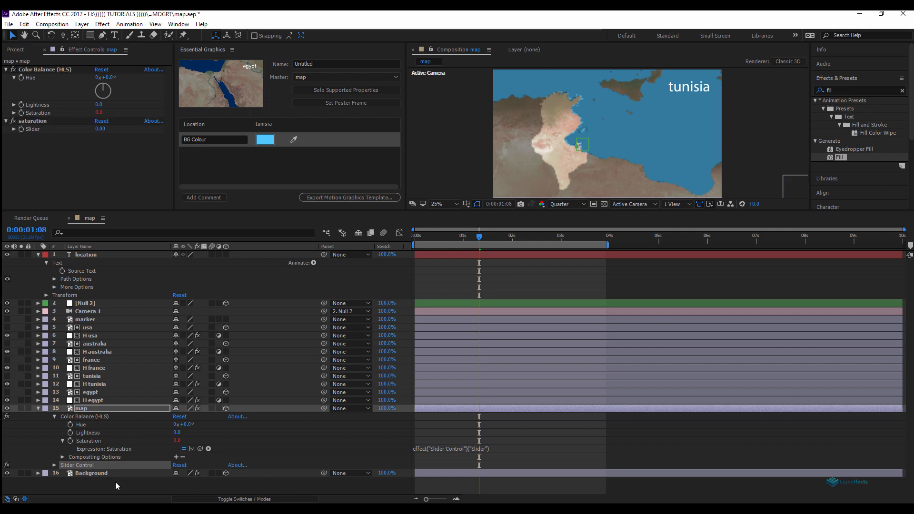
# Step: Add the saturation effect's Slider property to the Essential Graphics template
pyautogui.click(55, 466)
pyautogui.click(86, 473)
pyautogui.moveTo(121, 458); pyautogui.dragTo(238, 173)
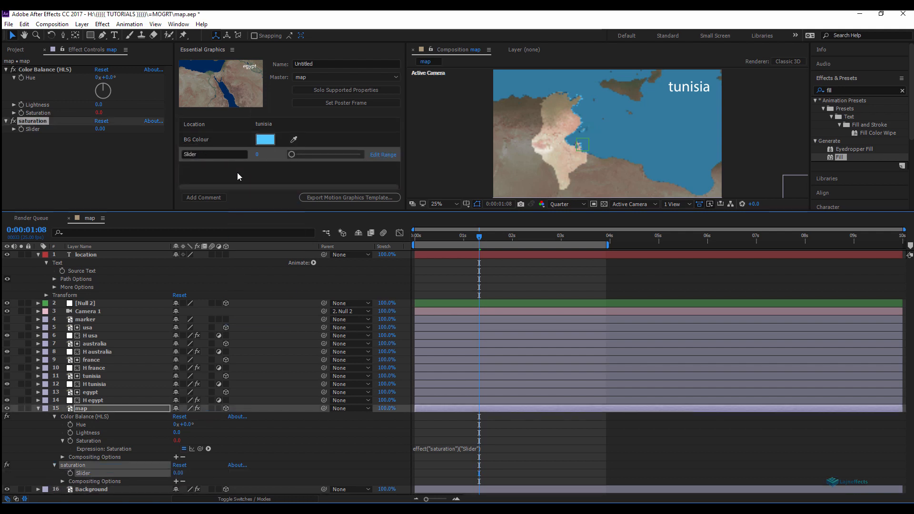
# Step: Rename the new Essential Graphics slider control to "Map Saturation"
pyautogui.click(206, 154)
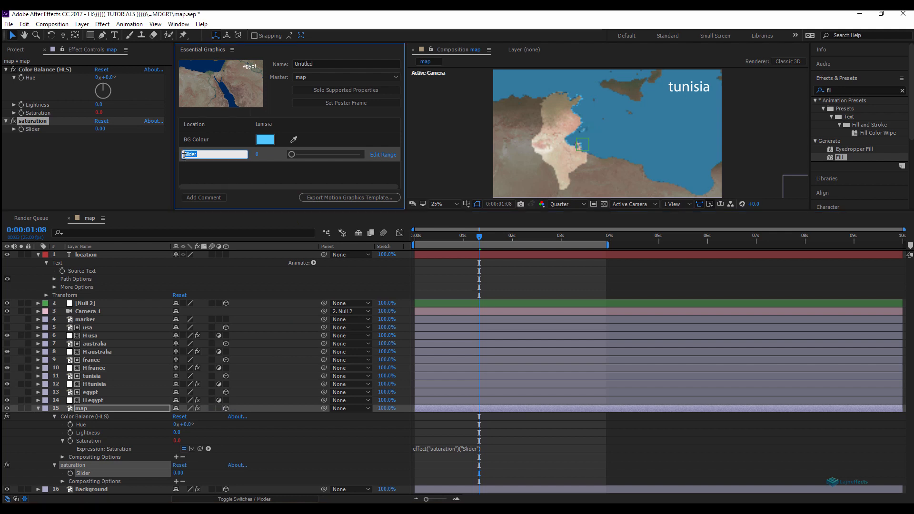
pyautogui.write('Map Saturation')
pyautogui.click(240, 177)
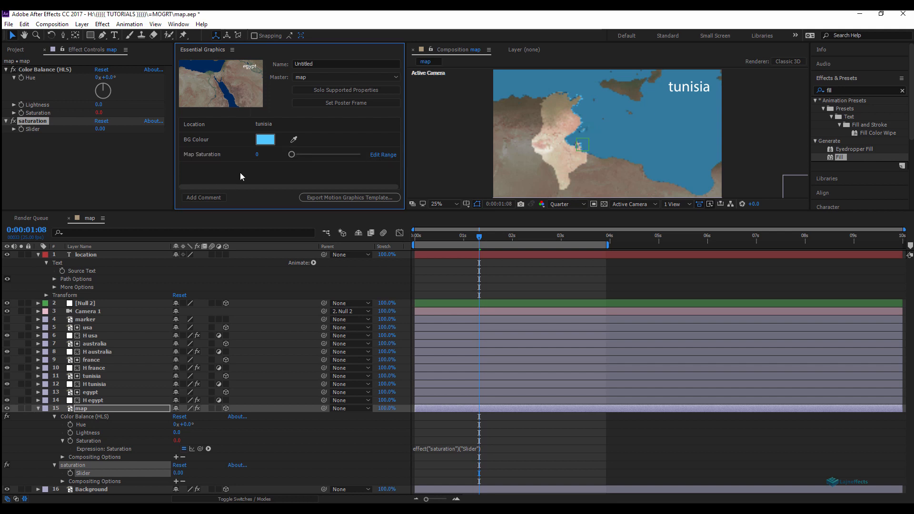
# Step: Set the Map Saturation slider range to run from -100 to 100
pyautogui.click(383, 155)
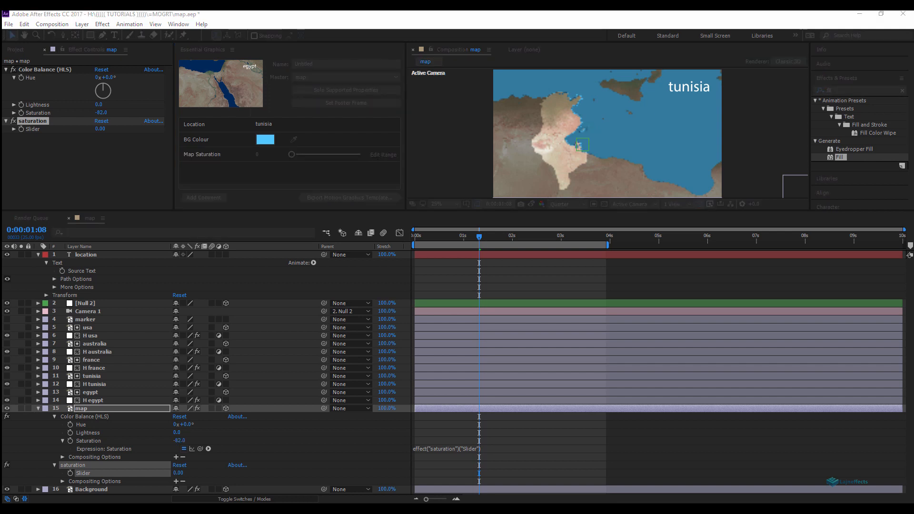
pyautogui.moveTo(1, 98); pyautogui.dragTo(283, 207)
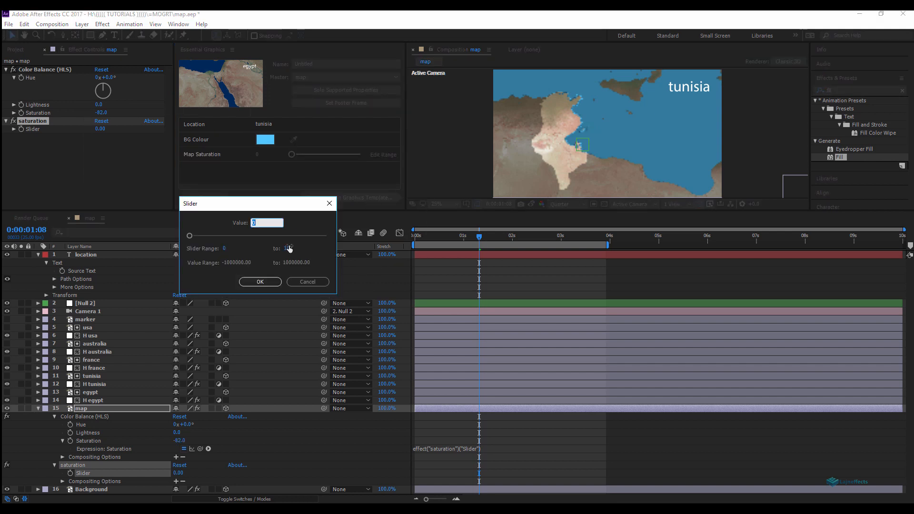
pyautogui.click(224, 248)
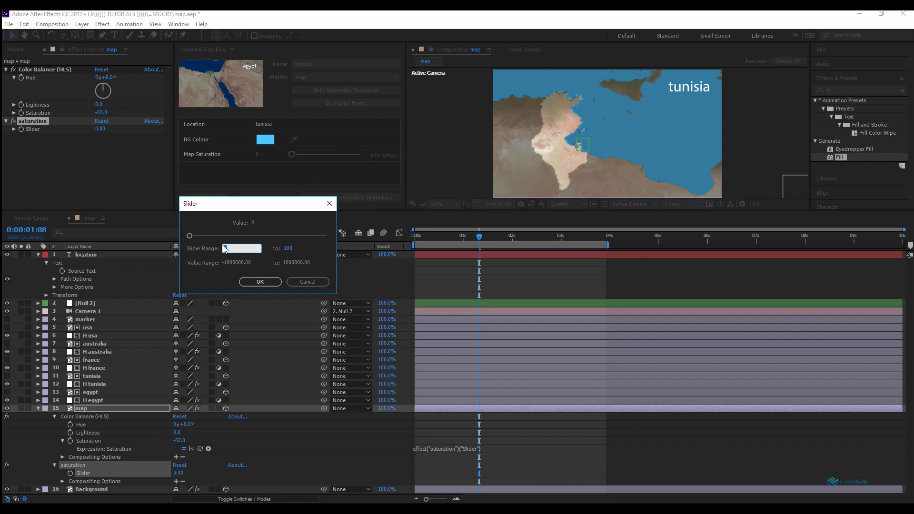
pyautogui.write('-100')
pyautogui.click(260, 281)
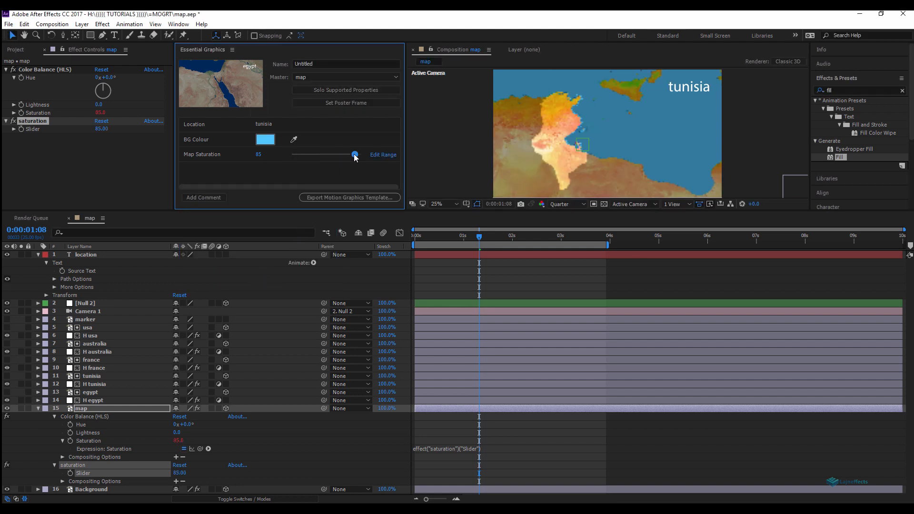
# Step: Test the Map Saturation control by sliding it, leaving it at about -91
pyautogui.moveTo(356, 155); pyautogui.dragTo(328, 155)
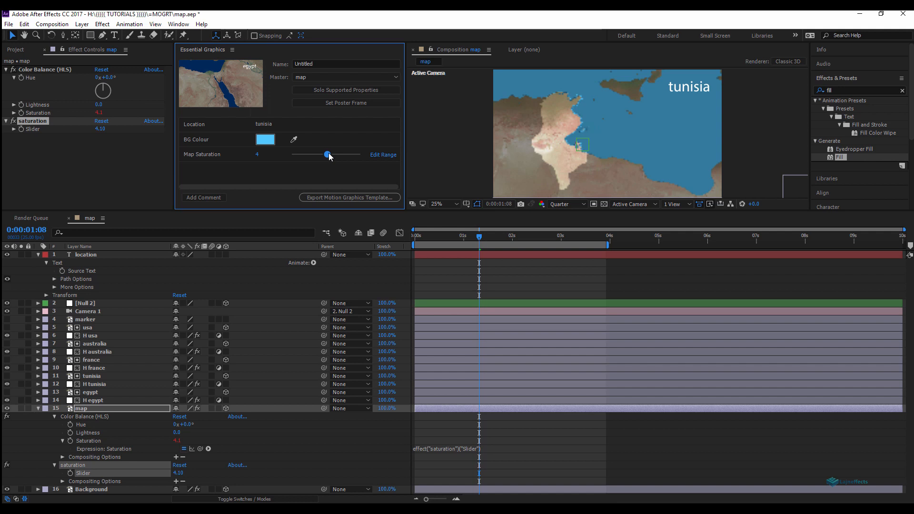
pyautogui.moveTo(329, 154); pyautogui.dragTo(326, 154)
pyautogui.moveTo(329, 157); pyautogui.dragTo(296, 157)
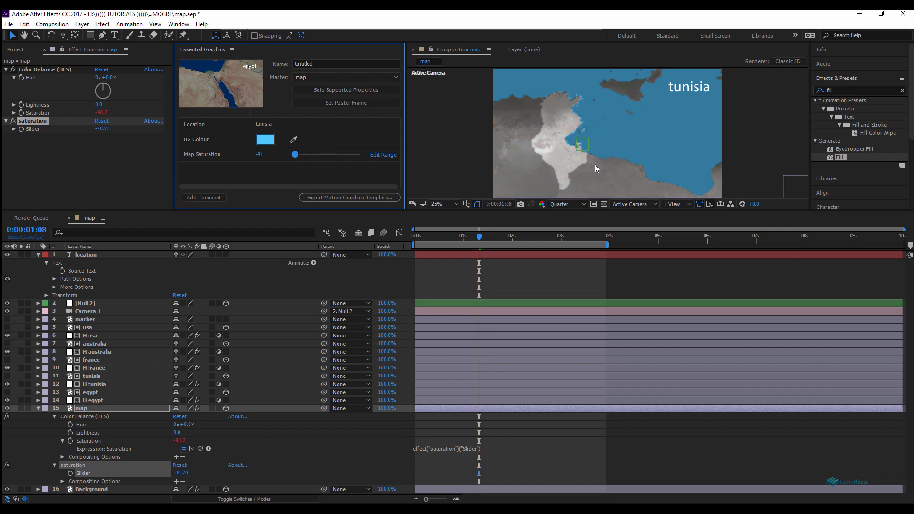